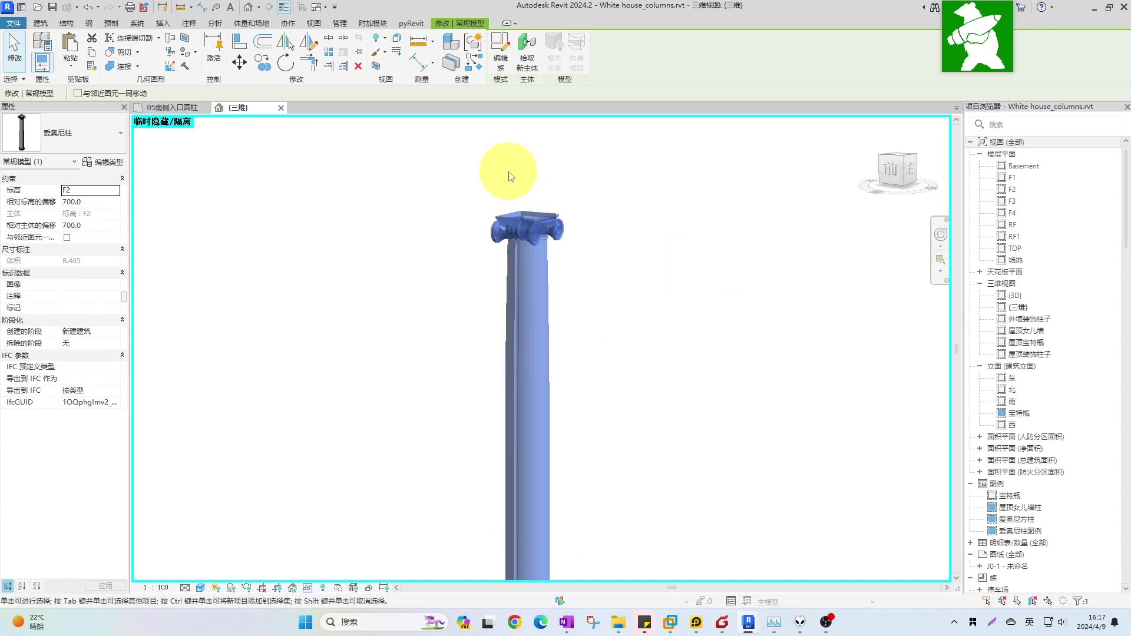
{"action": "middle_click_drag", "start_coordinate": [401, 286], "coordinate": [309, 327], "text": "shift"}
{"action": "left_click", "coordinate": [829, 622]}
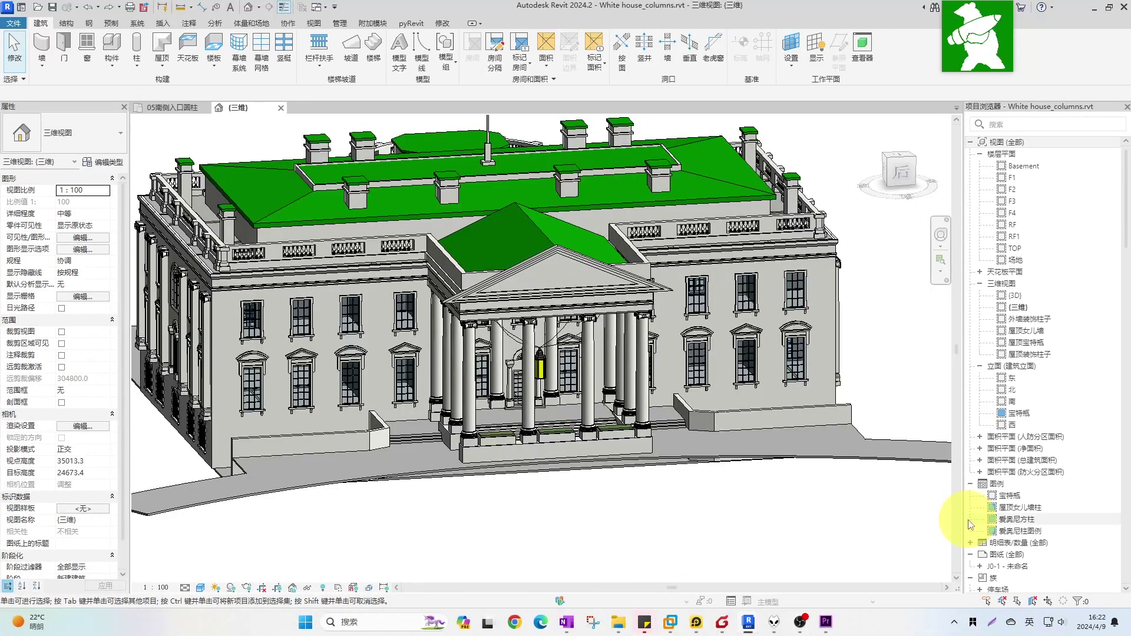
Step: Inspect the portico columns and the facade columns on the White House model, selecting a column in each area
{"action": "middle_click_drag", "start_coordinate": [598, 544], "coordinate": [580, 546], "text": "shift"}
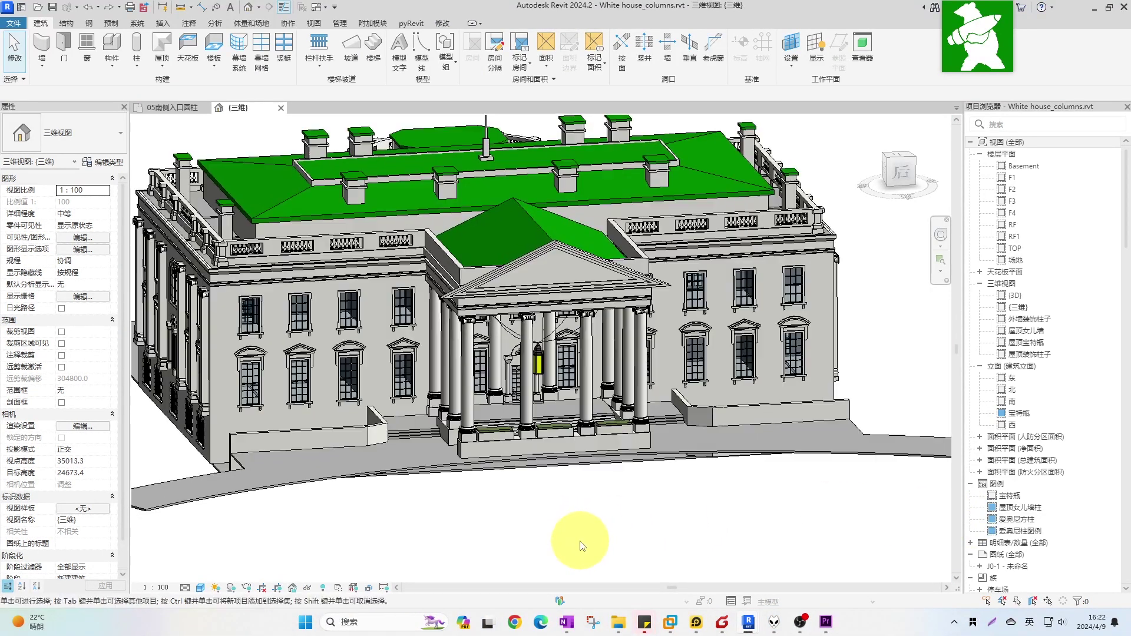
{"action": "left_click", "coordinate": [525, 416]}
{"action": "middle_click_drag", "start_coordinate": [662, 485], "coordinate": [530, 467], "text": "shift"}
{"action": "key", "text": "Escape"}
{"action": "left_click", "coordinate": [707, 390]}
{"action": "middle_click_drag", "start_coordinate": [821, 475], "coordinate": [702, 517], "text": "shift"}
{"action": "key", "text": "Escape"}
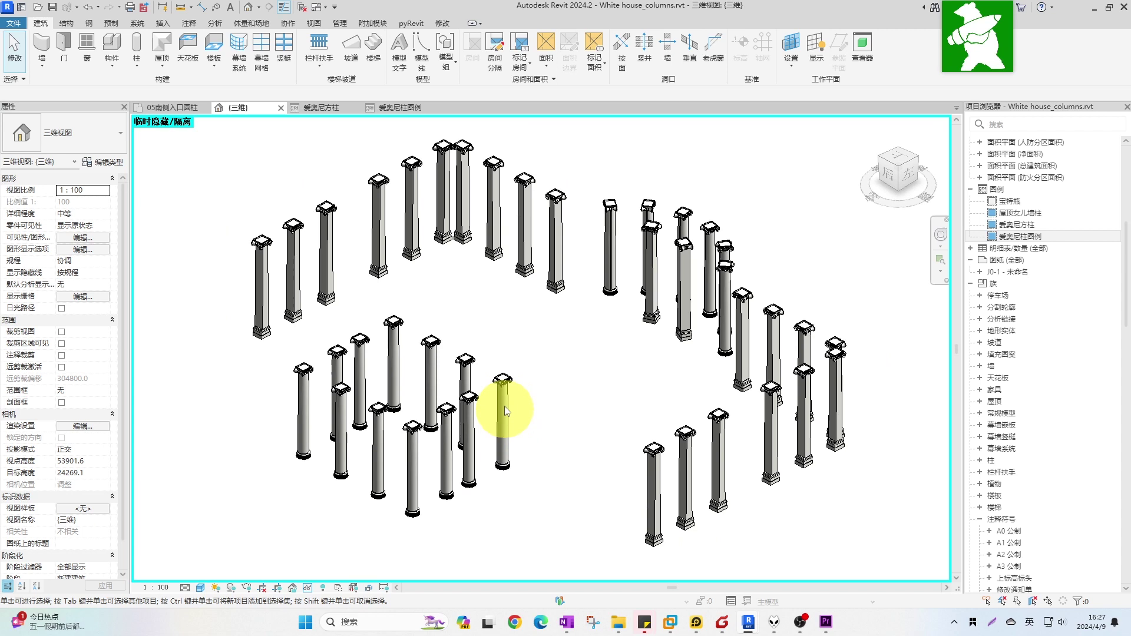
Step: Select all instances of the round Ionic column in the isolated 3D view, then clear the selection
{"action": "left_click", "coordinate": [505, 381]}
{"action": "key", "text": "s"}
{"action": "key", "text": "a"}
{"action": "left_click", "coordinate": [537, 382]}
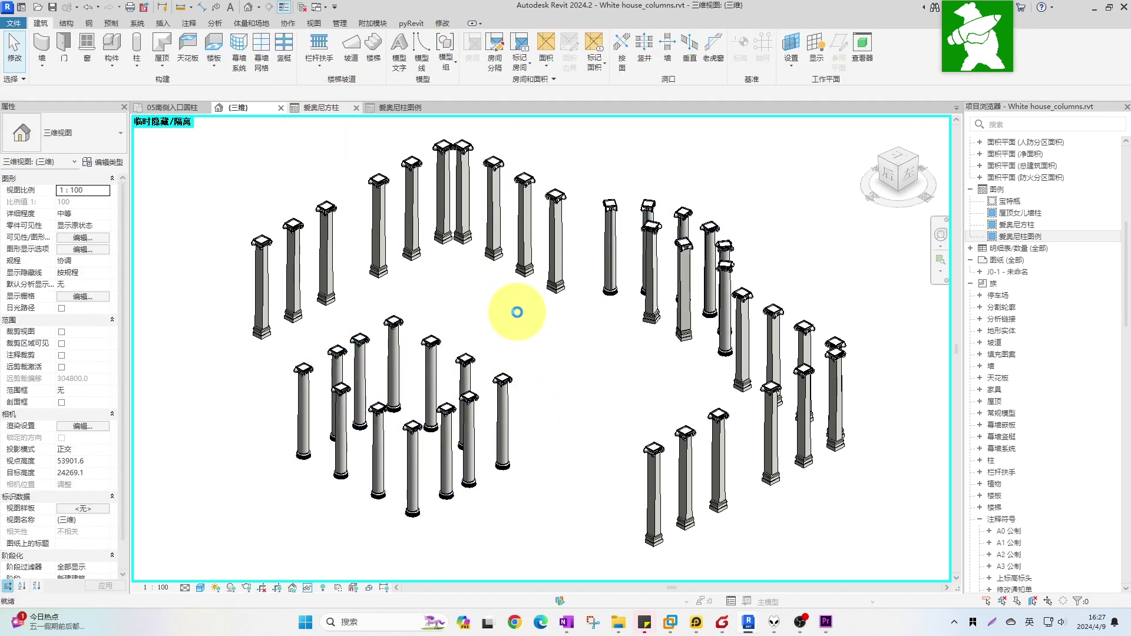
Step: Review the column dimensions in the legends 爱奥尼方柱 and 爱奥尼柱图例
{"action": "key", "text": "ctrl+Tab"}
{"action": "left_click", "coordinate": [401, 108]}
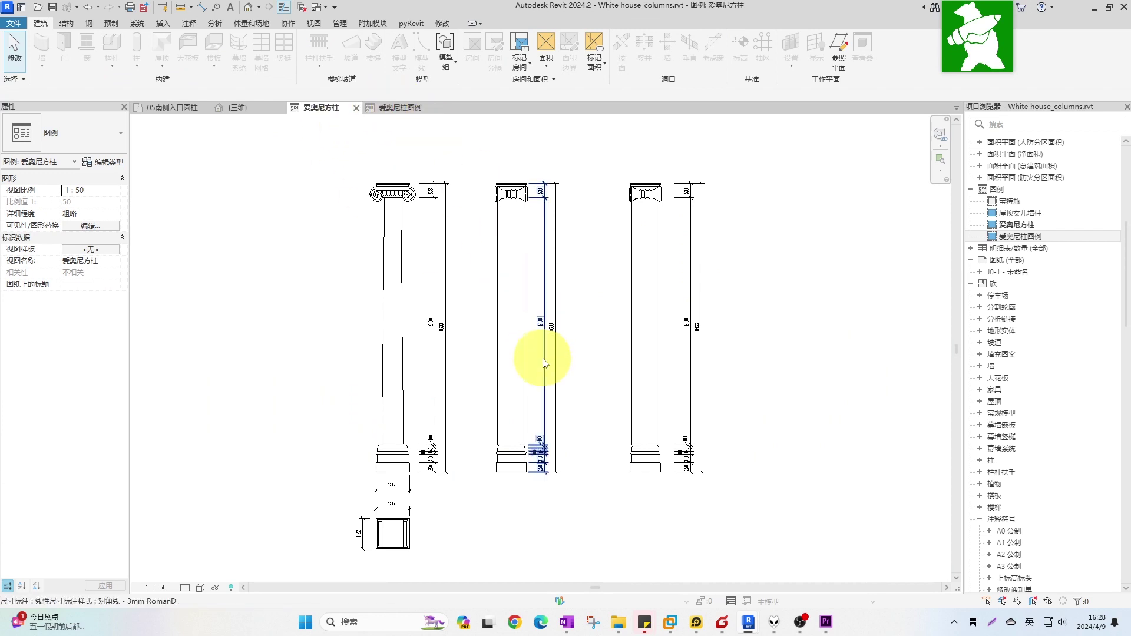
{"action": "left_click", "coordinate": [394, 110]}
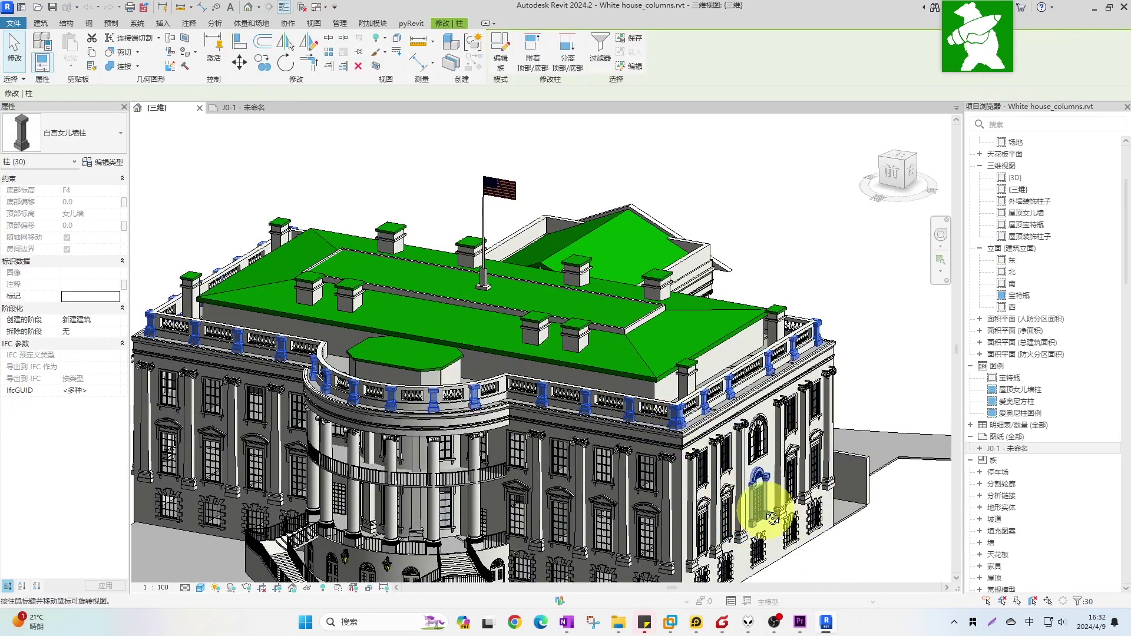
Step: Select all 宝特瓶柱_直线 baluster groups along the roof parapet in the 3D view
{"action": "middle_click_drag", "start_coordinate": [758, 505], "coordinate": [654, 490], "text": "shift"}
{"action": "scroll", "coordinate": [588, 417], "scroll_direction": "up", "scroll_amount": 5}
{"action": "left_click", "coordinate": [588, 413]}
{"action": "key", "text": "s"}
{"action": "key", "text": "a"}
{"action": "scroll", "coordinate": [586, 408], "scroll_direction": "up", "scroll_amount": 5}
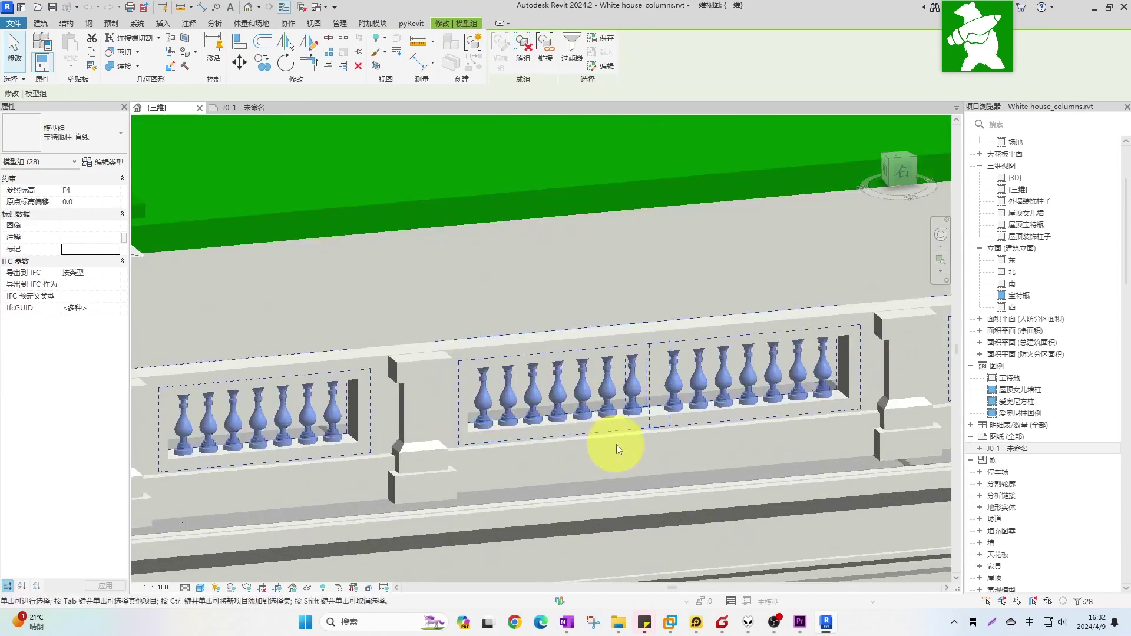
Step: Examine the drawings placed on sheet J0-1, including the dimensioned 宝特瓶 baluster
{"action": "left_click", "coordinate": [258, 108]}
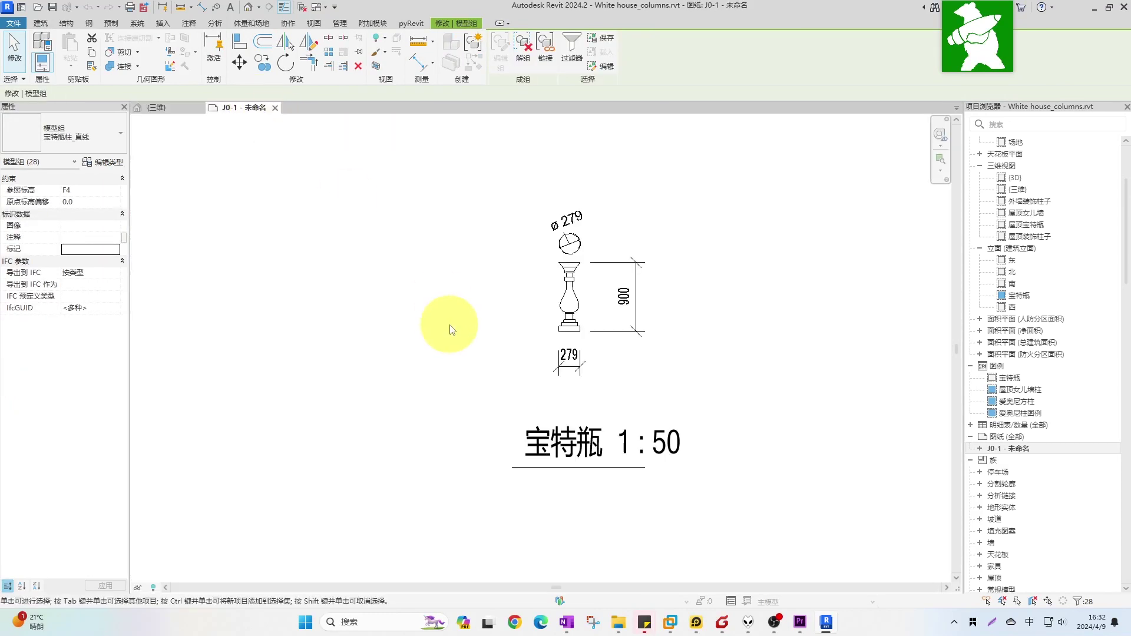
{"action": "scroll", "coordinate": [449, 327], "scroll_direction": "down", "scroll_amount": 2}
{"action": "mouse_move", "coordinate": [336, 329]}
{"action": "middle_mouse_down"}
{"action": "mouse_move", "coordinate": [661, 368]}
{"action": "mouse_move", "coordinate": [799, 348]}
{"action": "mouse_move", "coordinate": [537, 377]}
{"action": "mouse_move", "coordinate": [445, 359]}
{"action": "middle_mouse_up"}
{"action": "scroll", "coordinate": [653, 350], "scroll_direction": "down", "scroll_amount": 1}
{"action": "scroll", "coordinate": [720, 355], "scroll_direction": "up", "scroll_amount": 3}
{"action": "middle_click_drag", "start_coordinate": [718, 369], "coordinate": [741, 367]}
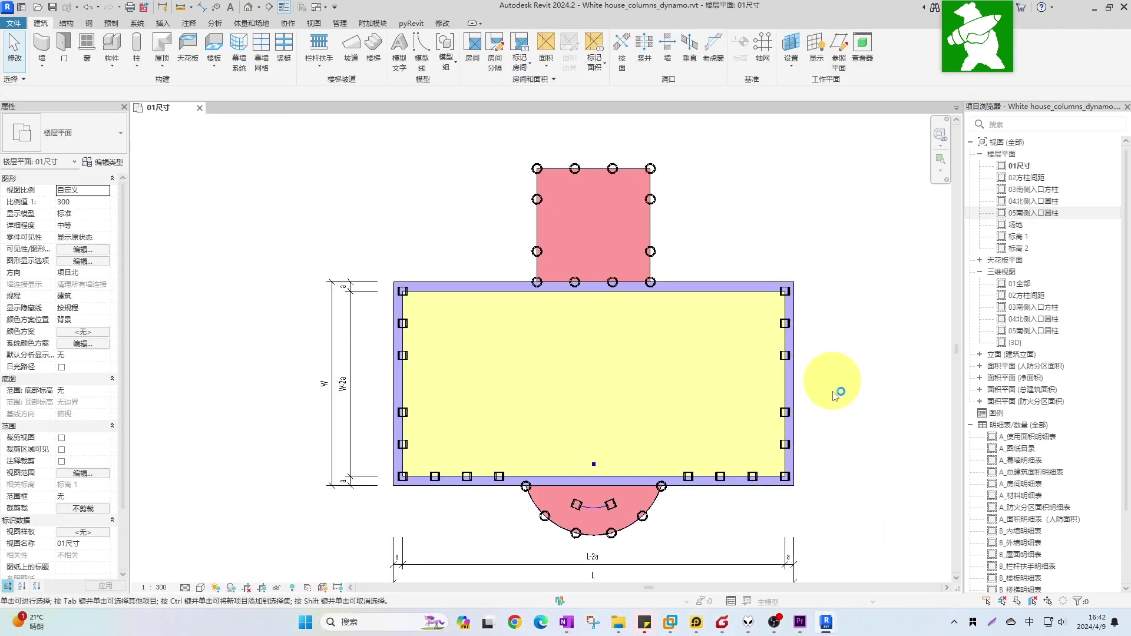
Step: Examine the 01尺寸 floor plan for the overall W and L dimensions and the curved south entrance
{"action": "middle_click_drag", "start_coordinate": [845, 413], "coordinate": [826, 399]}
{"action": "scroll", "coordinate": [823, 397], "scroll_direction": "down", "scroll_amount": 1}
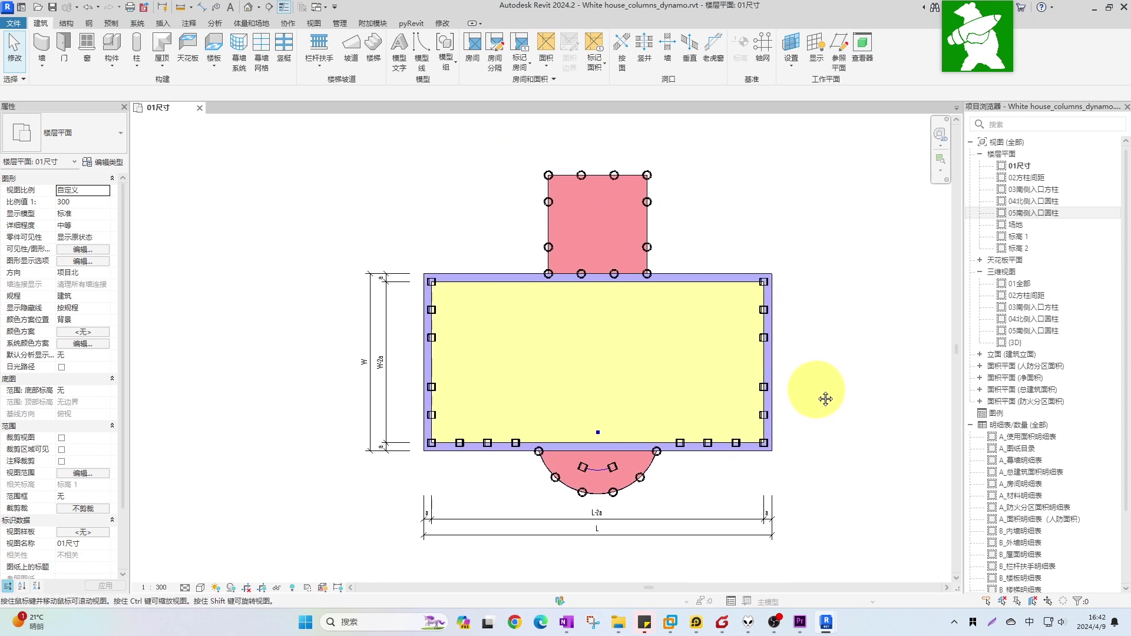
{"action": "scroll", "coordinate": [612, 541], "scroll_direction": "up", "scroll_amount": 5}
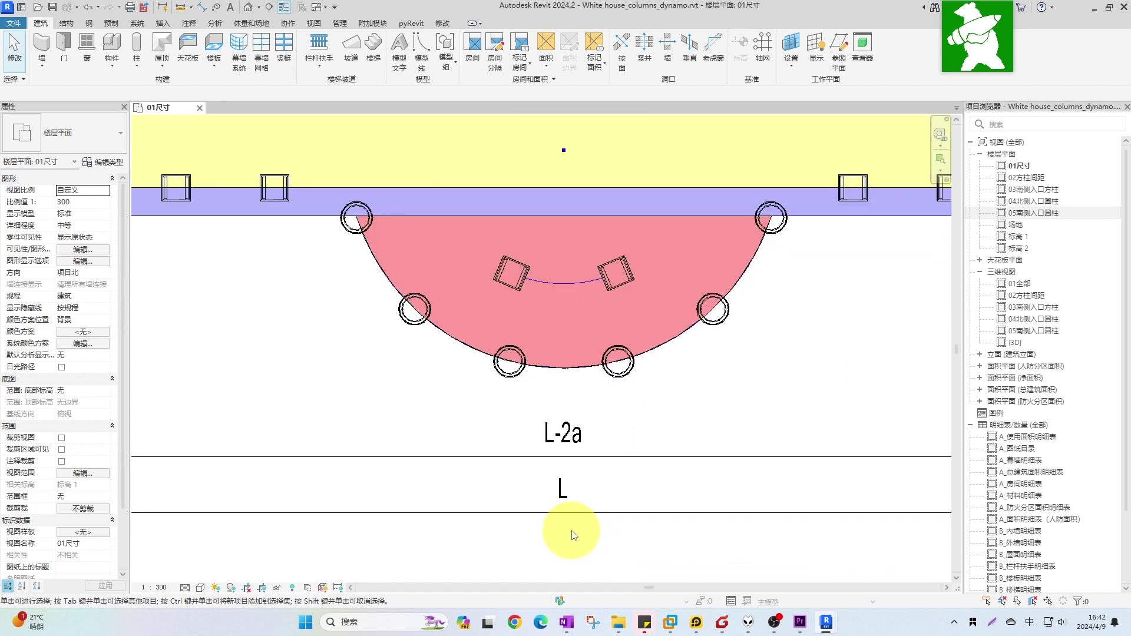
{"action": "scroll", "coordinate": [610, 549], "scroll_direction": "down", "scroll_amount": 5}
{"action": "scroll", "coordinate": [283, 296], "scroll_direction": "up", "scroll_amount": 4}
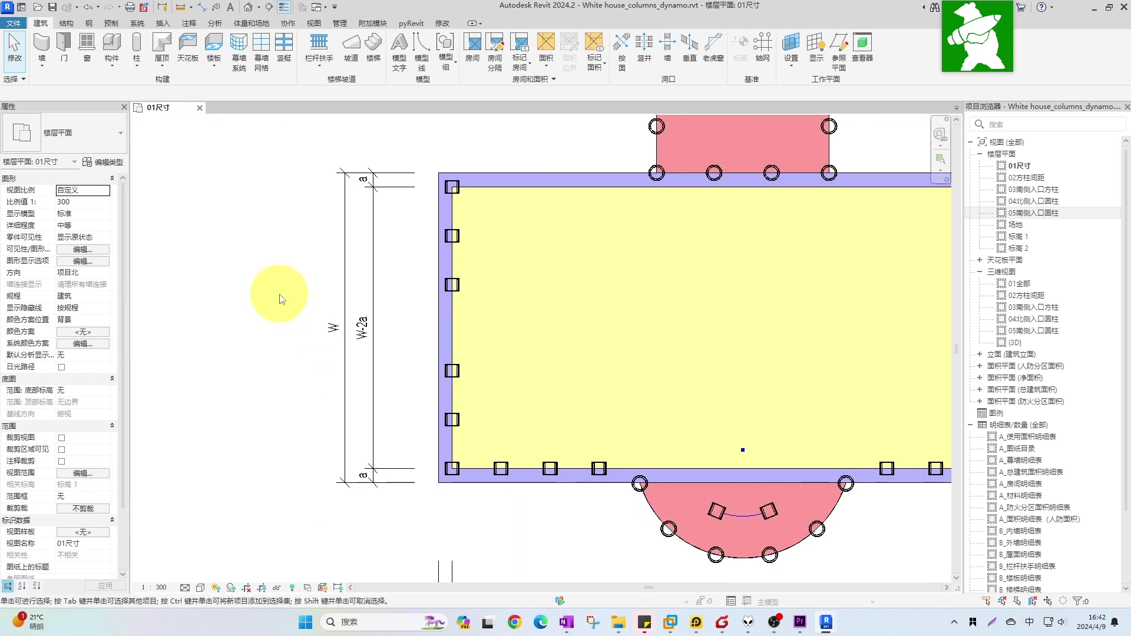
{"action": "scroll", "coordinate": [378, 398], "scroll_direction": "down", "scroll_amount": 3}
{"action": "middle_click_drag", "start_coordinate": [727, 539], "coordinate": [631, 448]}
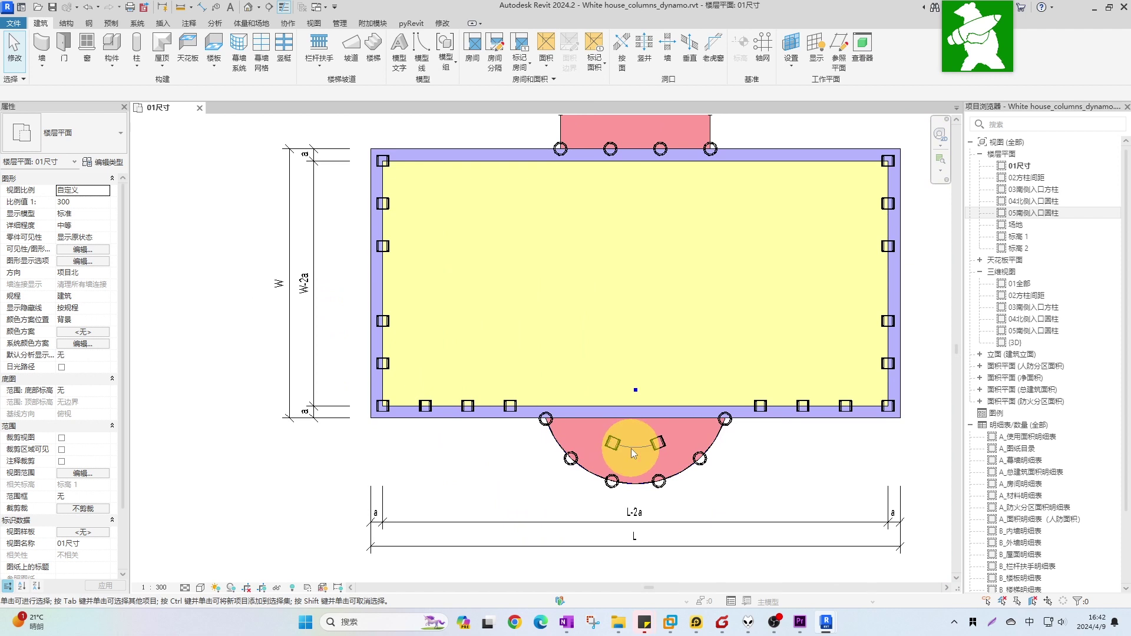
Step: Compare the column layouts of the curved south entrance and the rectangular north entrance in the plan
{"action": "scroll", "coordinate": [634, 446], "scroll_direction": "up", "scroll_amount": 2}
{"action": "scroll", "coordinate": [635, 446], "scroll_direction": "down", "scroll_amount": 2}
{"action": "middle_click_drag", "start_coordinate": [633, 386], "coordinate": [601, 541]}
{"action": "scroll", "coordinate": [588, 189], "scroll_direction": "up", "scroll_amount": 2}
{"action": "scroll", "coordinate": [596, 193], "scroll_direction": "up", "scroll_amount": 1}
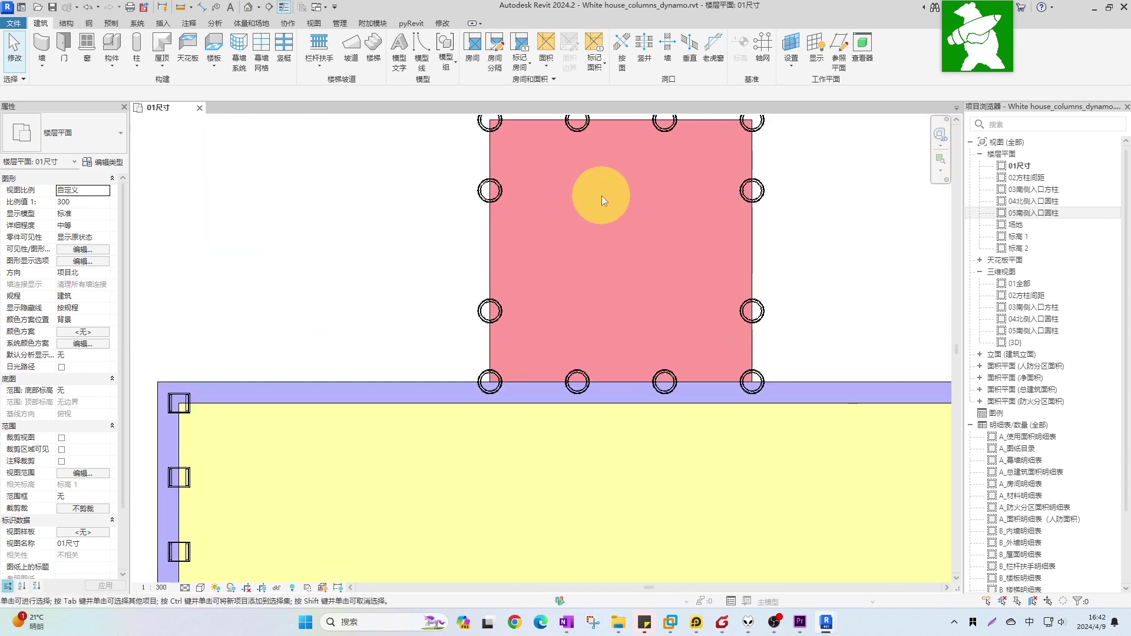
{"action": "scroll", "coordinate": [619, 278], "scroll_direction": "down", "scroll_amount": 2}
{"action": "middle_click_drag", "start_coordinate": [615, 350], "coordinate": [630, 260]}
{"action": "middle_click_drag", "start_coordinate": [548, 414], "coordinate": [642, 320]}
Step: Examine the corner offset a and the W-2a and L-2a dimensions around the plan's column perimeter
{"action": "scroll", "coordinate": [413, 471], "scroll_direction": "up", "scroll_amount": 4}
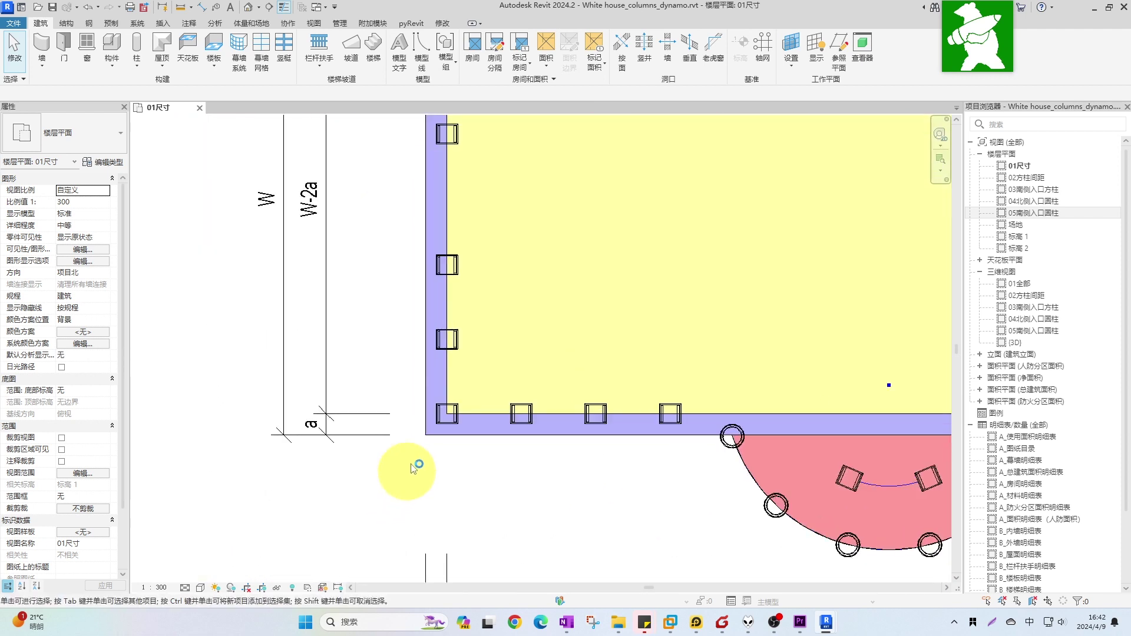
{"action": "scroll", "coordinate": [422, 441], "scroll_direction": "down", "scroll_amount": 4}
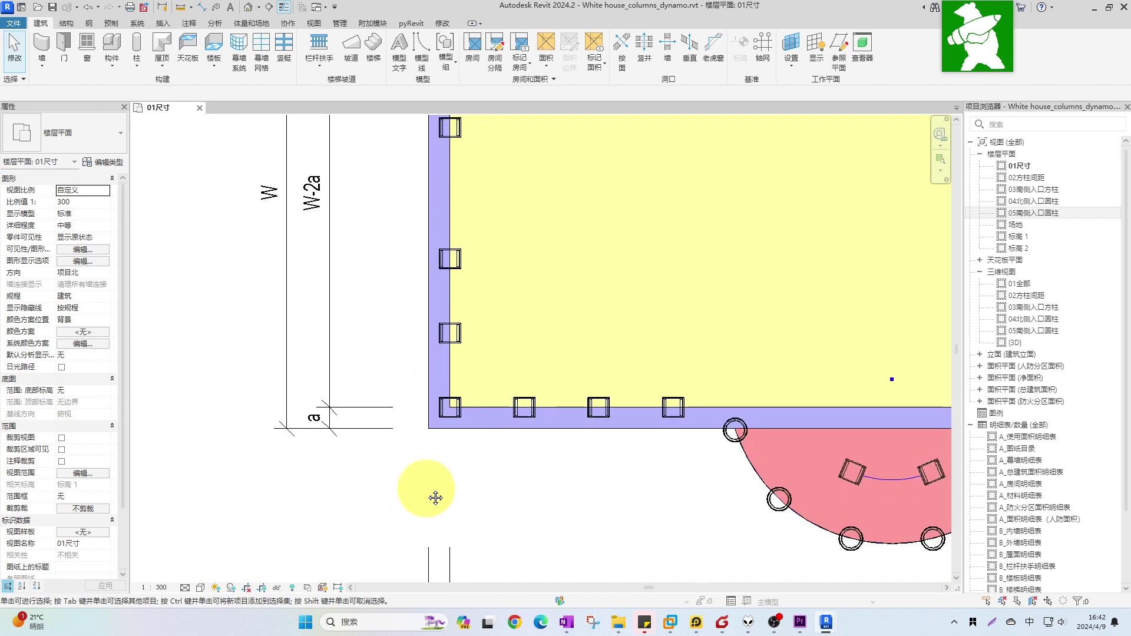
{"action": "middle_click_drag", "start_coordinate": [425, 487], "coordinate": [433, 397]}
{"action": "left_click_drag", "start_coordinate": [311, 273], "coordinate": [505, 545]}
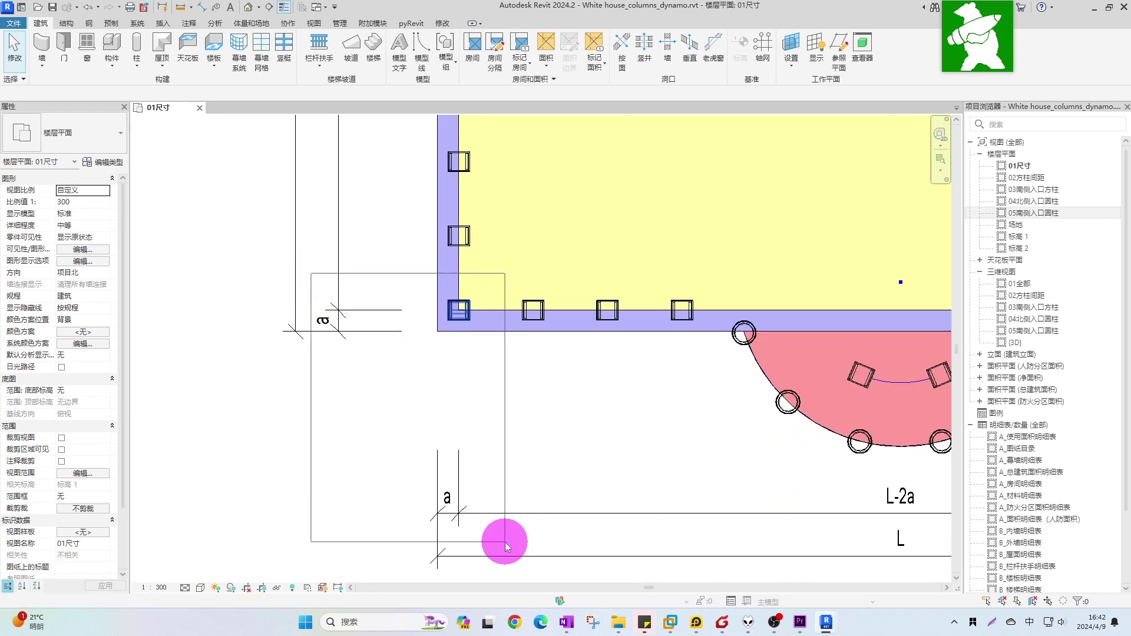
{"action": "left_click", "coordinate": [563, 430]}
{"action": "scroll", "coordinate": [570, 441], "scroll_direction": "down", "scroll_amount": 3}
{"action": "middle_click_drag", "start_coordinate": [616, 451], "coordinate": [498, 450]}
{"action": "scroll", "coordinate": [635, 459], "scroll_direction": "up", "scroll_amount": 3}
{"action": "left_click_drag", "start_coordinate": [531, 452], "coordinate": [658, 518]}
{"action": "scroll", "coordinate": [636, 501], "scroll_direction": "down", "scroll_amount": 3}
{"action": "scroll", "coordinate": [329, 294], "scroll_direction": "up", "scroll_amount": 5}
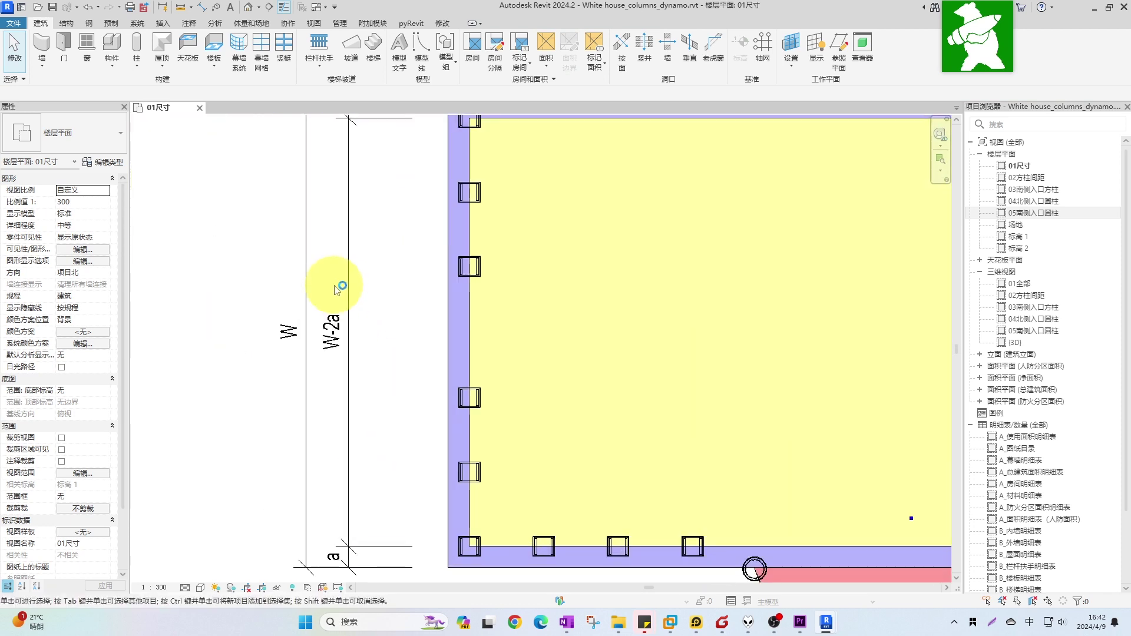
{"action": "scroll", "coordinate": [400, 432], "scroll_direction": "down", "scroll_amount": 5}
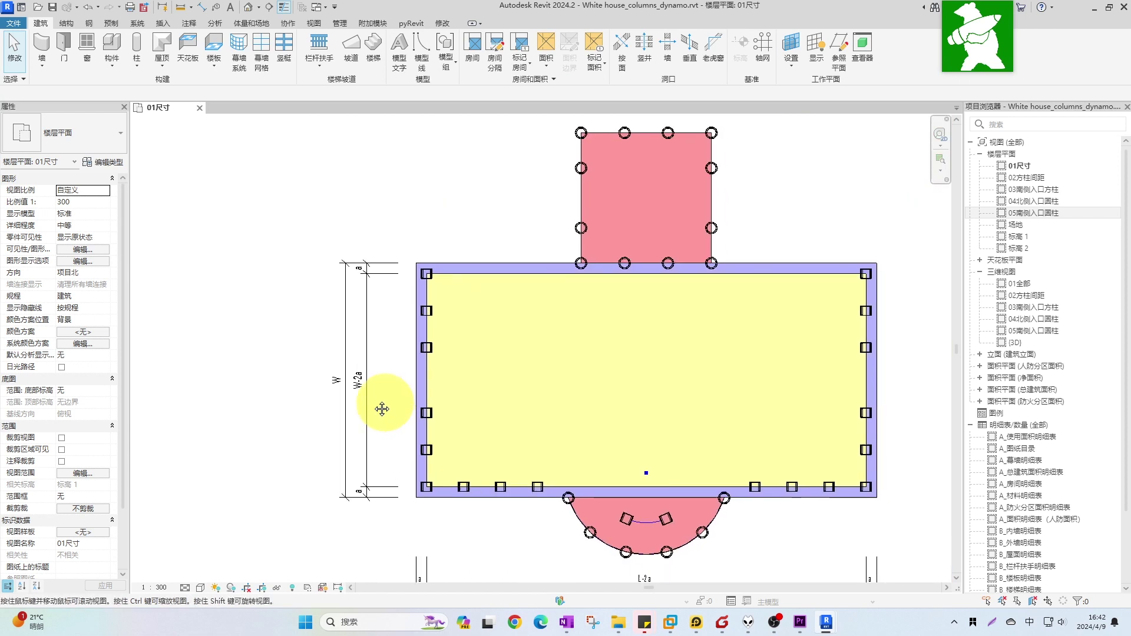
{"action": "middle_click_drag", "start_coordinate": [296, 392], "coordinate": [334, 406]}
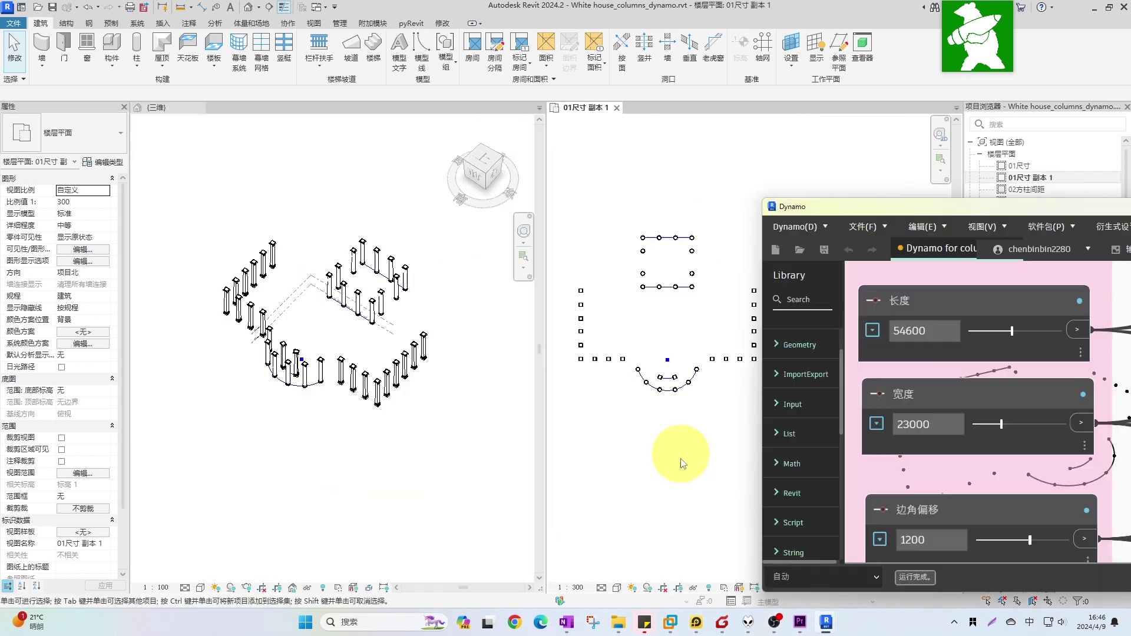
Step: In Dynamo, adjust the 长度 slider to 55700 and the 宽度 slider to 23400
{"action": "middle_click_drag", "start_coordinate": [682, 467], "coordinate": [685, 474]}
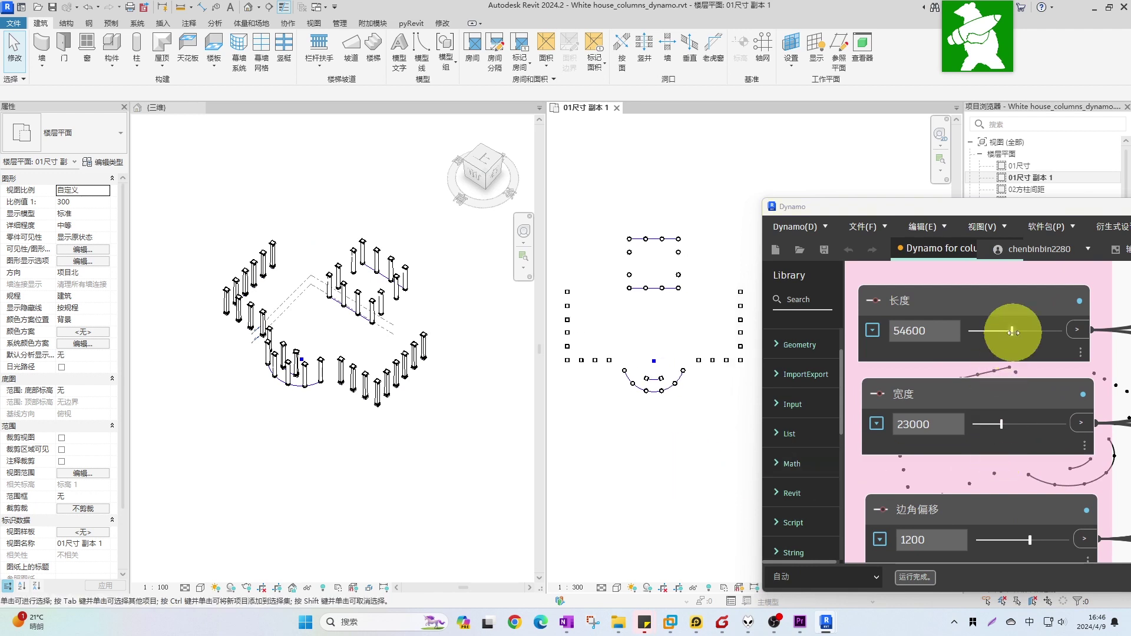
{"action": "left_click_drag", "start_coordinate": [1013, 332], "coordinate": [1011, 331]}
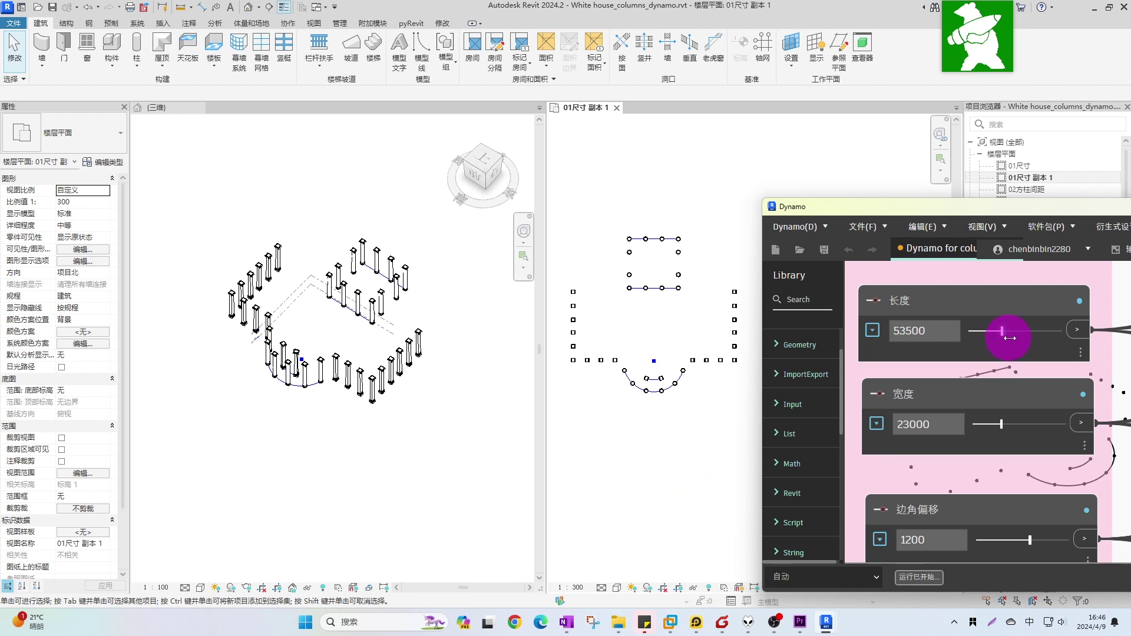
{"action": "mouse_move", "coordinate": [1003, 428]}
{"action": "left_mouse_down"}
{"action": "mouse_move", "coordinate": [979, 429]}
{"action": "mouse_move", "coordinate": [1007, 430]}
{"action": "left_mouse_up"}
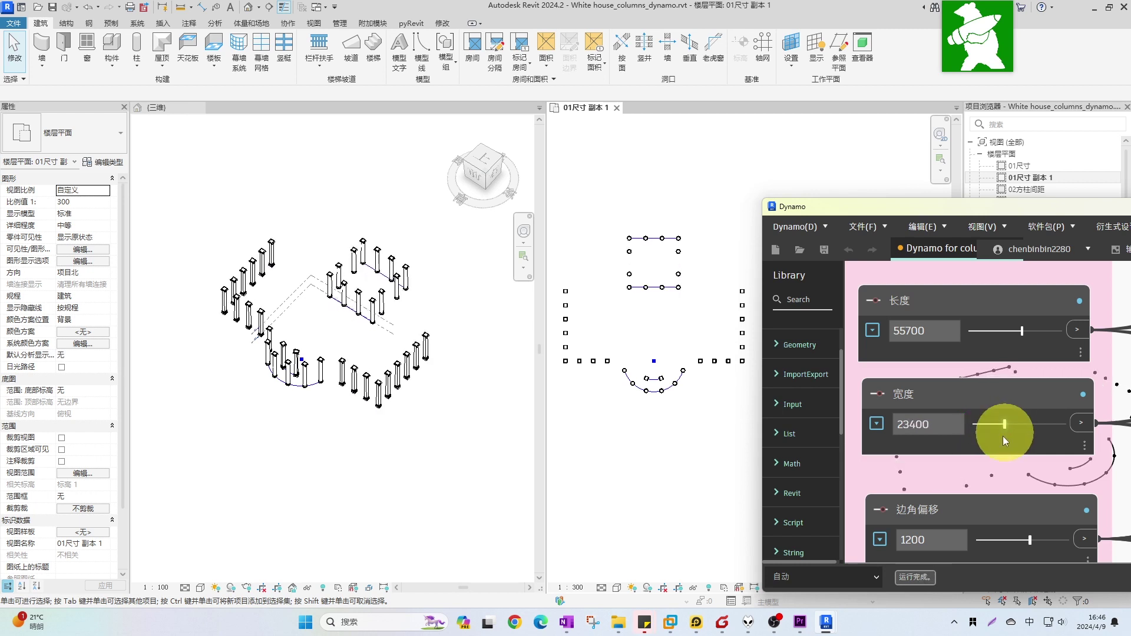
{"action": "left_click", "coordinate": [777, 623]}
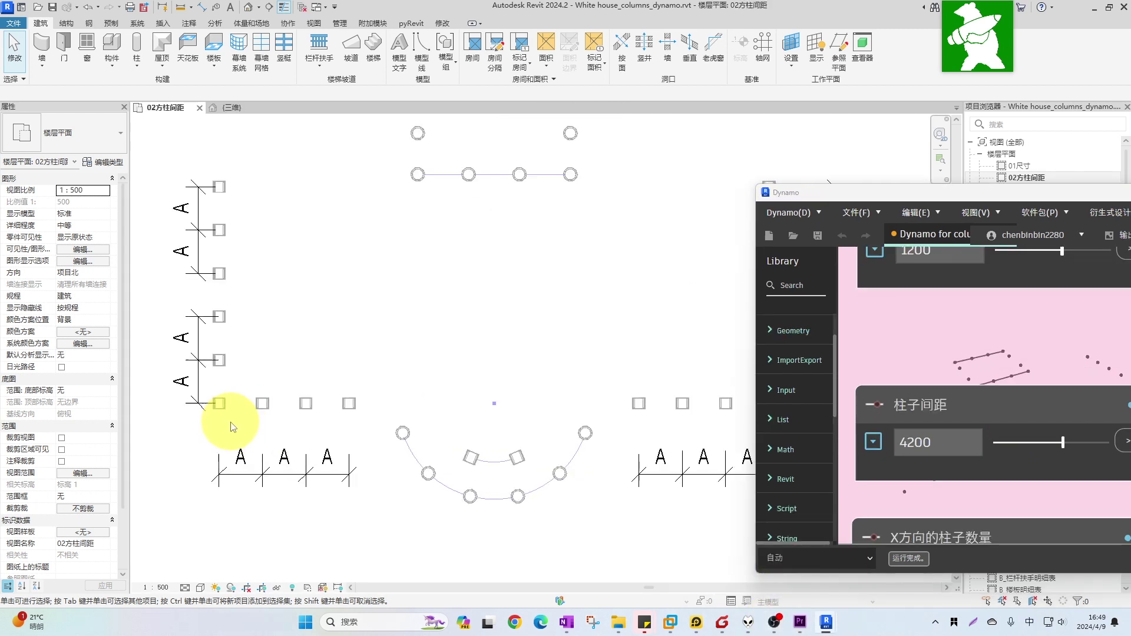
Step: Examine the spacing A in the 02方柱间距 plan by selecting neighbouring square columns of the southwest row
{"action": "scroll", "coordinate": [227, 430], "scroll_direction": "up", "scroll_amount": 4}
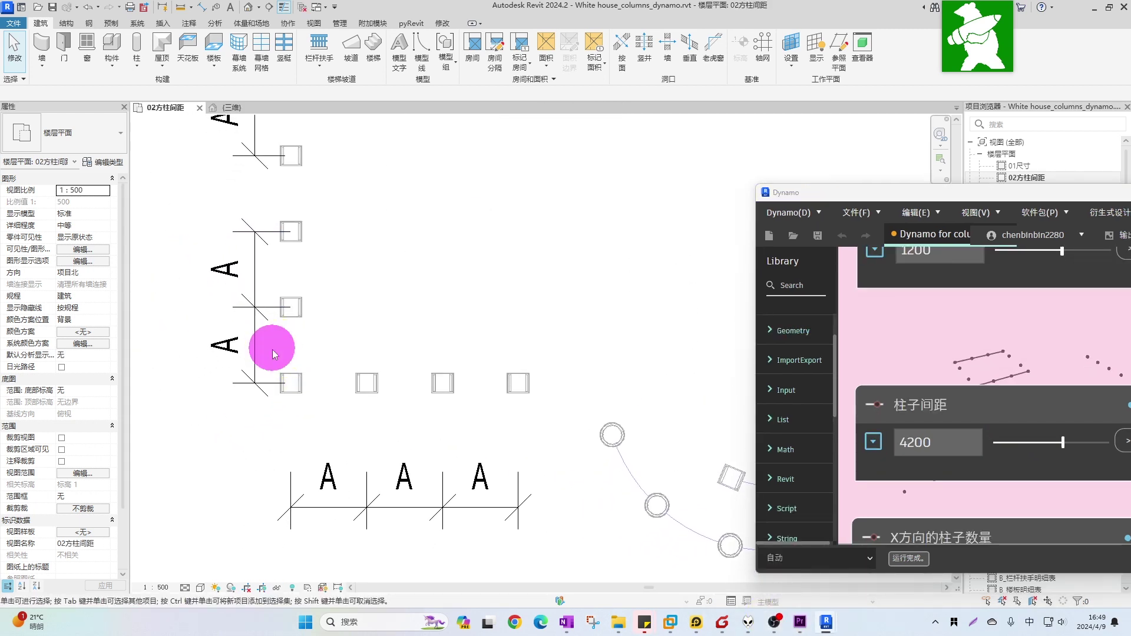
{"action": "left_click_drag", "start_coordinate": [398, 415], "coordinate": [400, 414]}
{"action": "left_click", "coordinate": [361, 346]}
{"action": "left_click_drag", "start_coordinate": [341, 341], "coordinate": [493, 404]}
{"action": "left_click", "coordinate": [480, 338]}
{"action": "left_click_drag", "start_coordinate": [417, 346], "coordinate": [566, 421]}
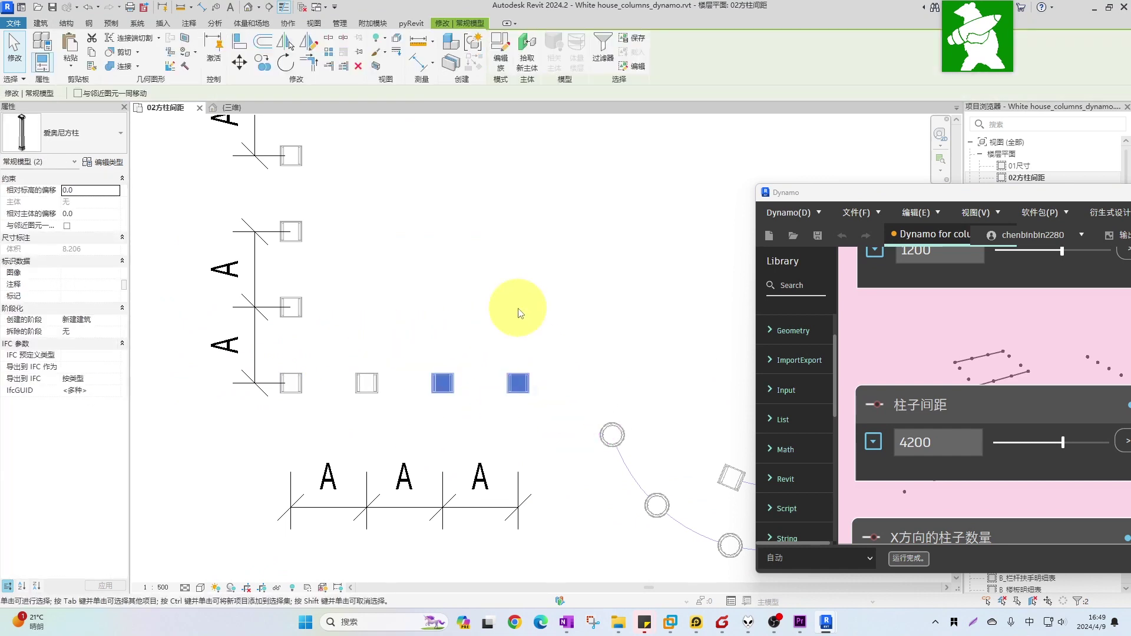
{"action": "left_click", "coordinate": [470, 312]}
Step: Check the spacing A of the square columns along the west side and the southeast row
{"action": "scroll", "coordinate": [470, 312], "scroll_direction": "down", "scroll_amount": 1}
{"action": "scroll", "coordinate": [470, 312], "scroll_direction": "down", "scroll_amount": 3}
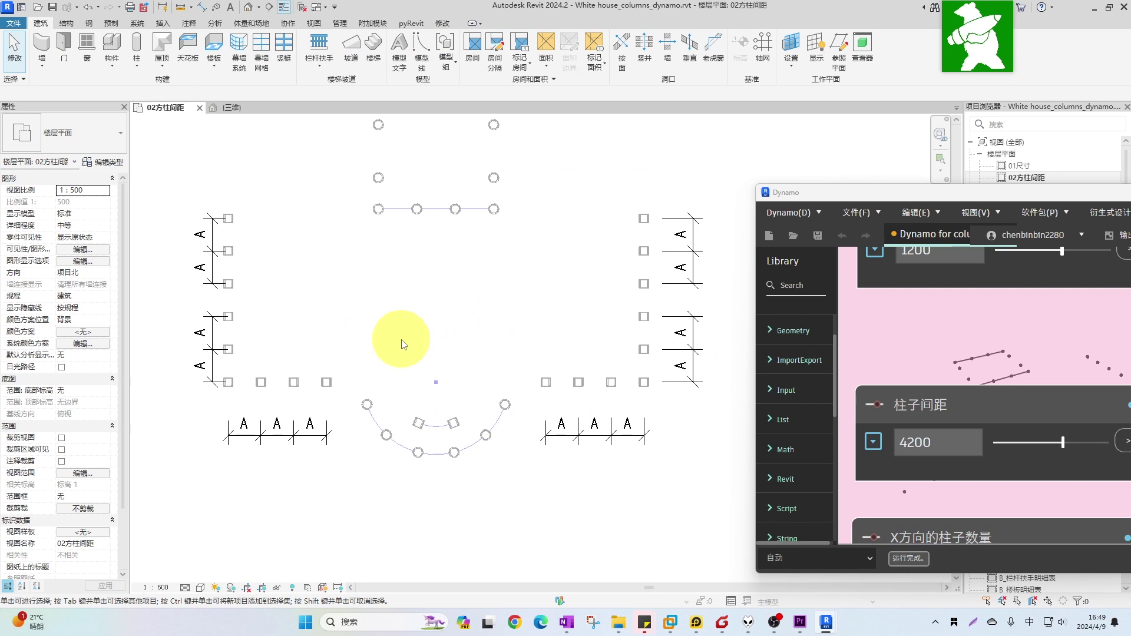
{"action": "scroll", "coordinate": [303, 265], "scroll_direction": "up", "scroll_amount": 3}
{"action": "left_click_drag", "start_coordinate": [304, 177], "coordinate": [373, 370]}
{"action": "left_click", "coordinate": [373, 371]}
{"action": "scroll", "coordinate": [381, 355], "scroll_direction": "down", "scroll_amount": 2}
{"action": "middle_click_drag", "start_coordinate": [480, 373], "coordinate": [419, 354]}
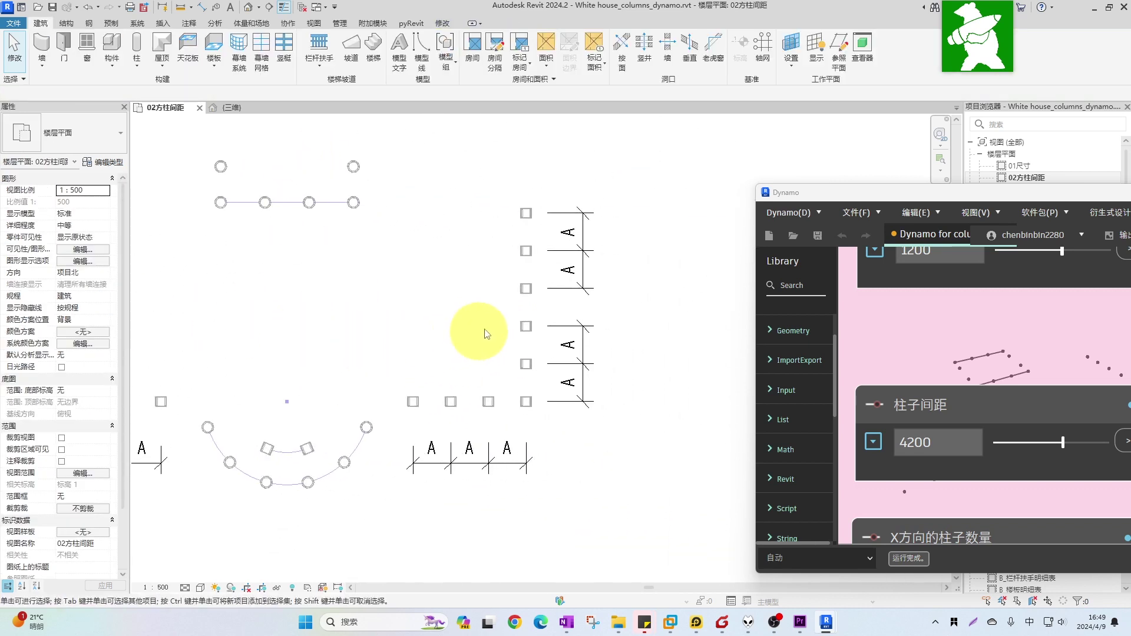
{"action": "left_click_drag", "start_coordinate": [508, 312], "coordinate": [569, 438]}
{"action": "left_click", "coordinate": [591, 415]}
Step: Select all 爱奥尼方柱 square columns in the plan except the two at the curved entrance, then clear the selection
{"action": "left_click", "coordinate": [531, 328]}
{"action": "scroll", "coordinate": [510, 336], "scroll_direction": "down", "scroll_amount": 1}
{"action": "key", "text": "s"}
{"action": "key", "text": "a"}
{"action": "middle_click_drag", "start_coordinate": [426, 349], "coordinate": [520, 344]}
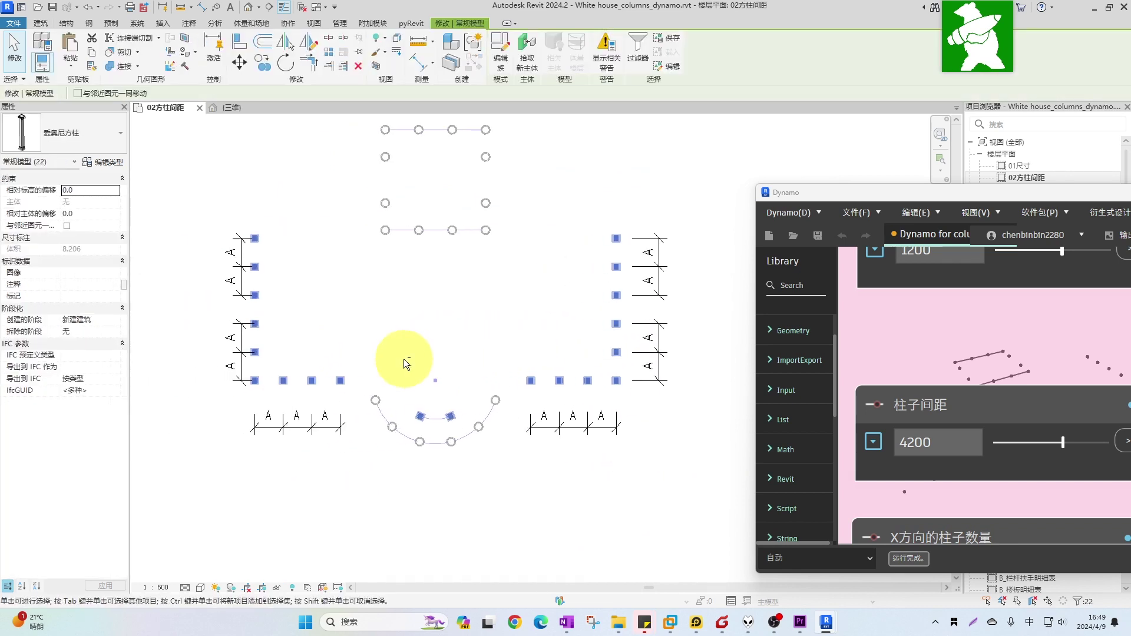
{"action": "left_click_drag", "start_coordinate": [478, 439], "coordinate": [479, 441], "text": "shift"}
{"action": "scroll", "coordinate": [501, 484], "scroll_direction": "down", "scroll_amount": 1}
{"action": "middle_click_drag", "start_coordinate": [450, 350], "coordinate": [472, 375]}
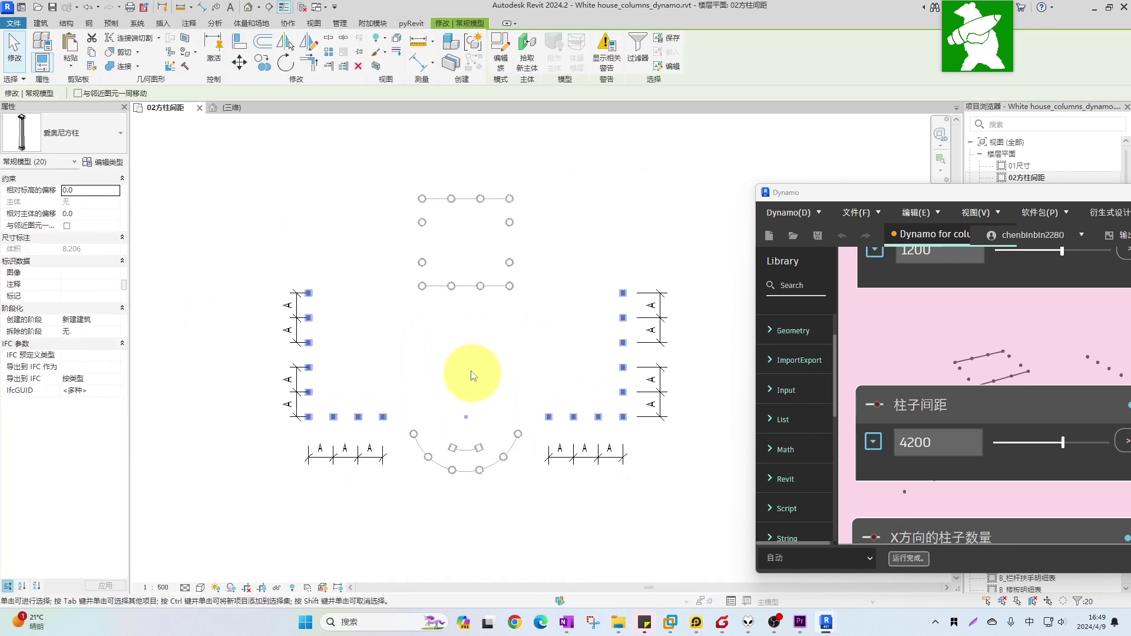
{"action": "left_click", "coordinate": [441, 354]}
Step: Show the columns in the {三维} view and set the Dynamo 柱子间距 slider to 3800
{"action": "left_click", "coordinate": [247, 109]}
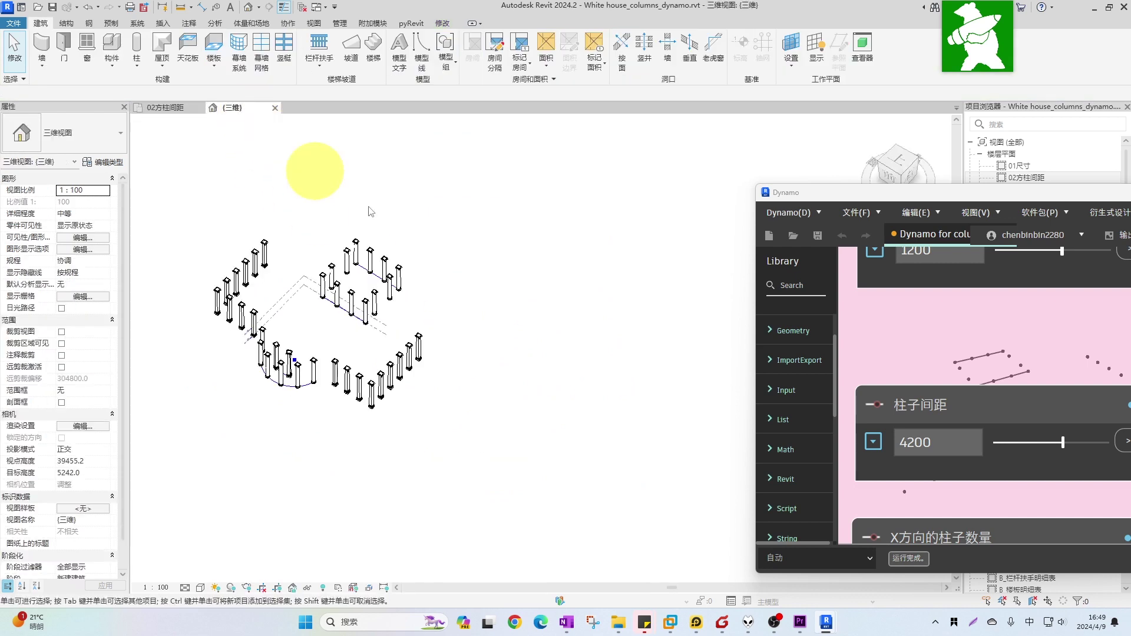
{"action": "key", "text": "w"}
{"action": "key", "text": "t"}
{"action": "middle_click_drag", "start_coordinate": [387, 375], "coordinate": [338, 370]}
{"action": "middle_click_drag", "start_coordinate": [475, 379], "coordinate": [503, 381], "text": "shift"}
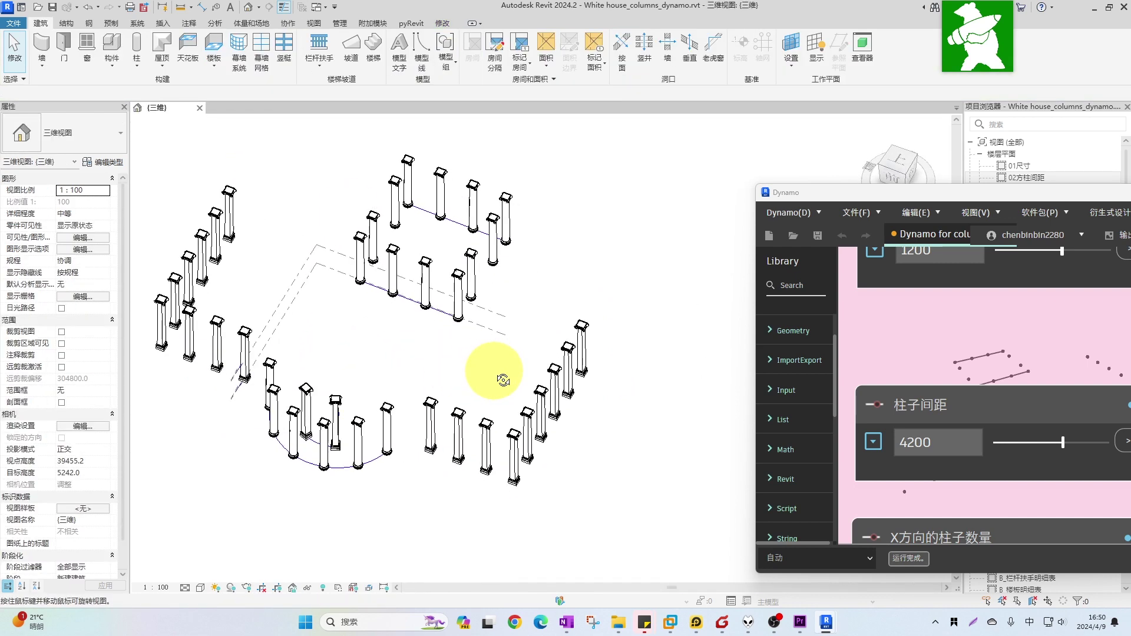
{"action": "left_click_drag", "start_coordinate": [1064, 442], "coordinate": [1042, 460]}
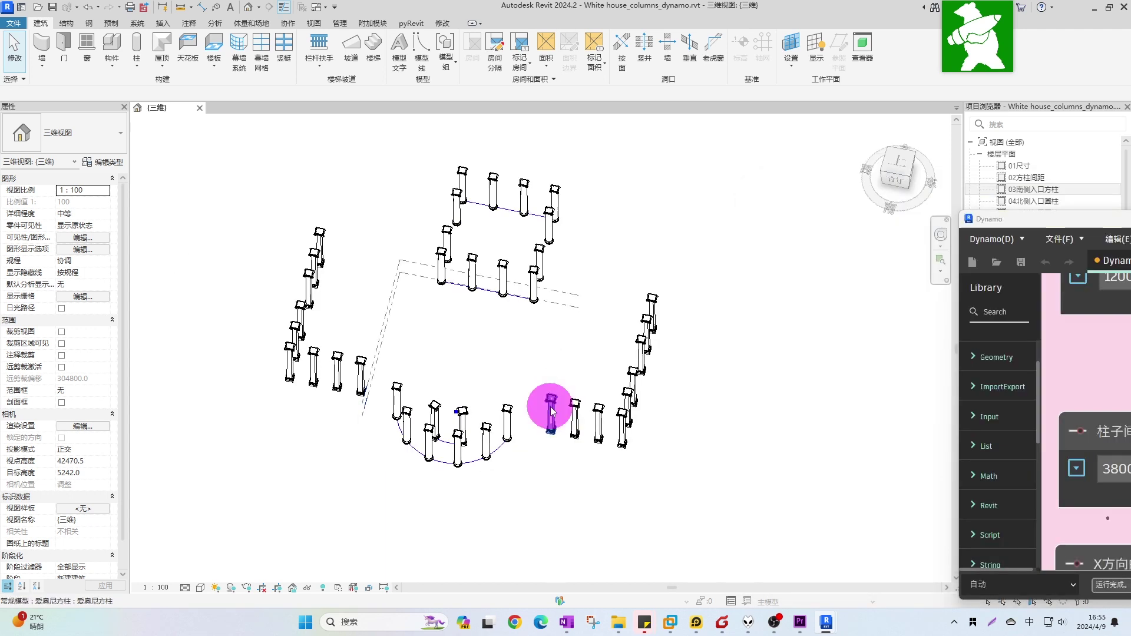
Step: Select all instances of the 爱奥尼方柱 square column in the 3D view, then clear the selection
{"action": "left_click", "coordinate": [551, 407]}
{"action": "key", "text": "s"}
{"action": "key", "text": "a"}
{"action": "mouse_move", "coordinate": [576, 505]}
{"action": "middle_mouse_down", "text": "shift"}
{"action": "mouse_move", "coordinate": [594, 511]}
{"action": "mouse_move", "coordinate": [572, 513]}
{"action": "middle_mouse_up", "text": "shift"}
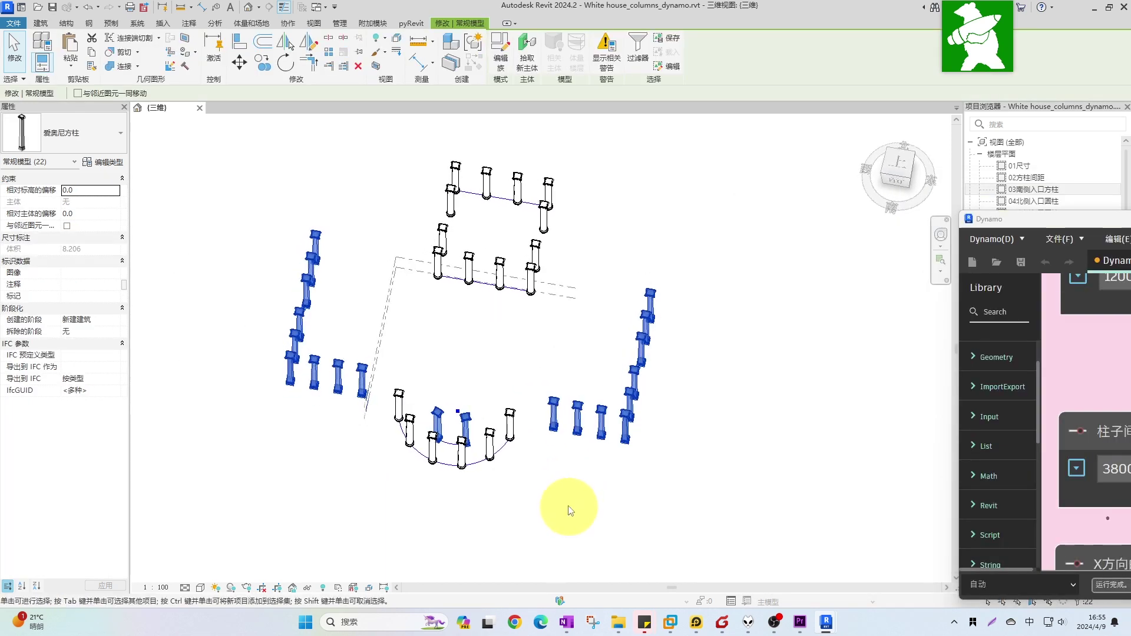
{"action": "left_click", "coordinate": [545, 485]}
Step: Select the two square columns on the inner arc of the curved south entrance
{"action": "left_click", "coordinate": [444, 414]}
{"action": "left_click", "coordinate": [464, 414], "text": "ctrl"}
{"action": "scroll", "coordinate": [466, 418], "scroll_direction": "up", "scroll_amount": 6}
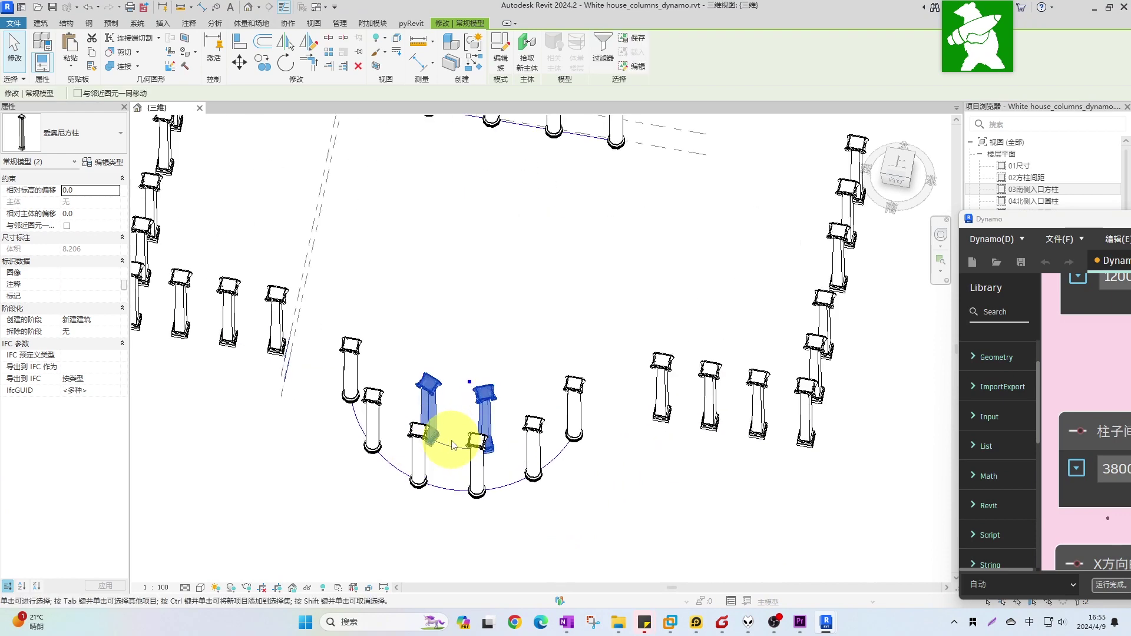
Step: Examine the bases of the two selected square columns on the inner arc against the neighbouring round columns
{"action": "middle_click_drag", "start_coordinate": [480, 412], "coordinate": [607, 322], "text": "shift"}
{"action": "scroll", "coordinate": [483, 327], "scroll_direction": "down", "scroll_amount": 4}
{"action": "scroll", "coordinate": [457, 371], "scroll_direction": "up", "scroll_amount": 4}
{"action": "scroll", "coordinate": [460, 424], "scroll_direction": "up", "scroll_amount": 4}
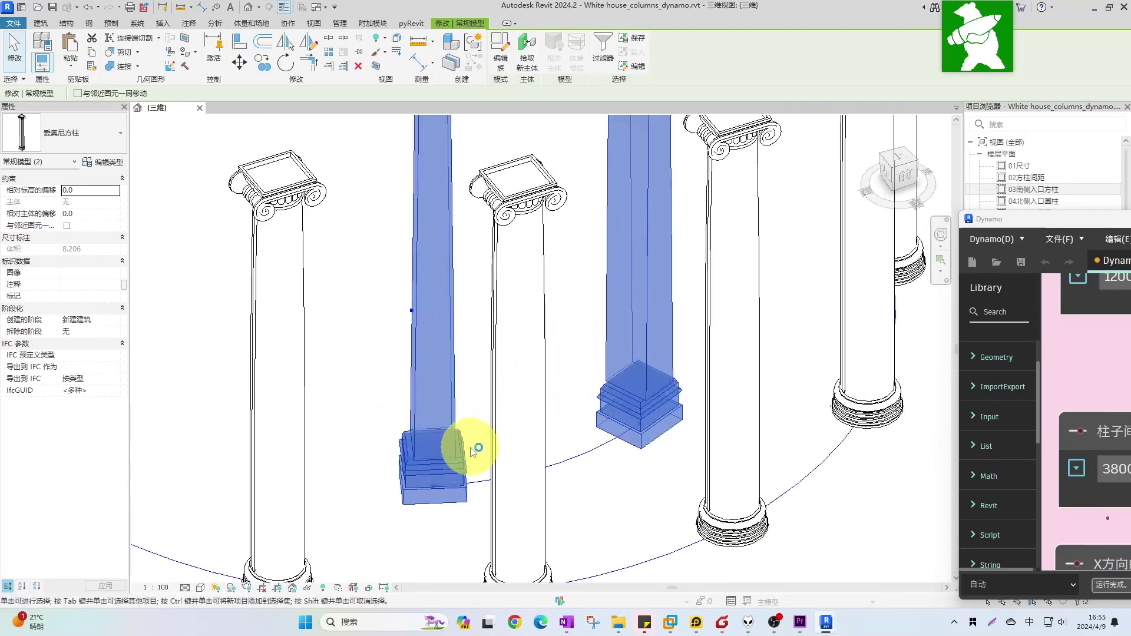
{"action": "middle_click_drag", "start_coordinate": [476, 447], "coordinate": [524, 425], "text": "shift"}
{"action": "scroll", "coordinate": [501, 439], "scroll_direction": "down", "scroll_amount": 5}
{"action": "scroll", "coordinate": [439, 462], "scroll_direction": "up", "scroll_amount": 4}
Step: Select one column near the curved south entrance with all its matching instances in the 3D view, then clear the selection
{"action": "left_click", "coordinate": [403, 387]}
{"action": "left_click", "coordinate": [324, 335]}
{"action": "key", "text": "s"}
{"action": "key", "text": "a"}
{"action": "scroll", "coordinate": [403, 386], "scroll_direction": "down", "scroll_amount": 4}
{"action": "middle_click_drag", "start_coordinate": [430, 430], "coordinate": [420, 455], "text": "shift"}
{"action": "key", "text": "Escape"}
Step: Select all instances of the round 爱奥尼柱 column in the 3D view, then clear the selection
{"action": "left_click", "coordinate": [435, 325]}
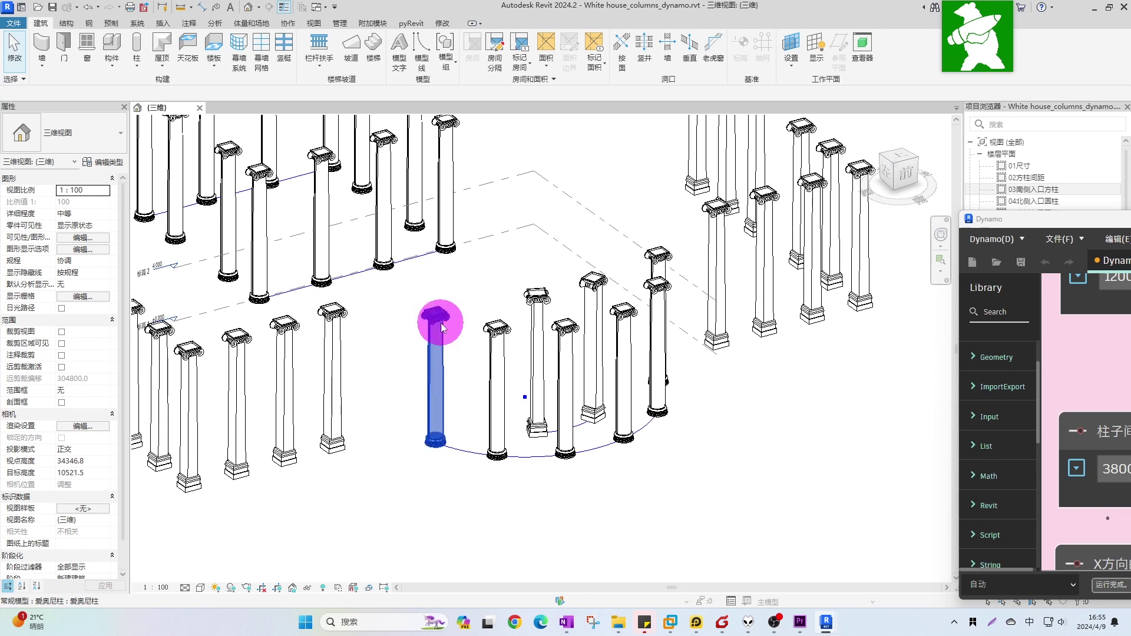
{"action": "key", "text": "s"}
{"action": "key", "text": "a"}
{"action": "middle_click_drag", "start_coordinate": [417, 349], "coordinate": [529, 433], "text": "shift"}
{"action": "key", "text": "Escape"}
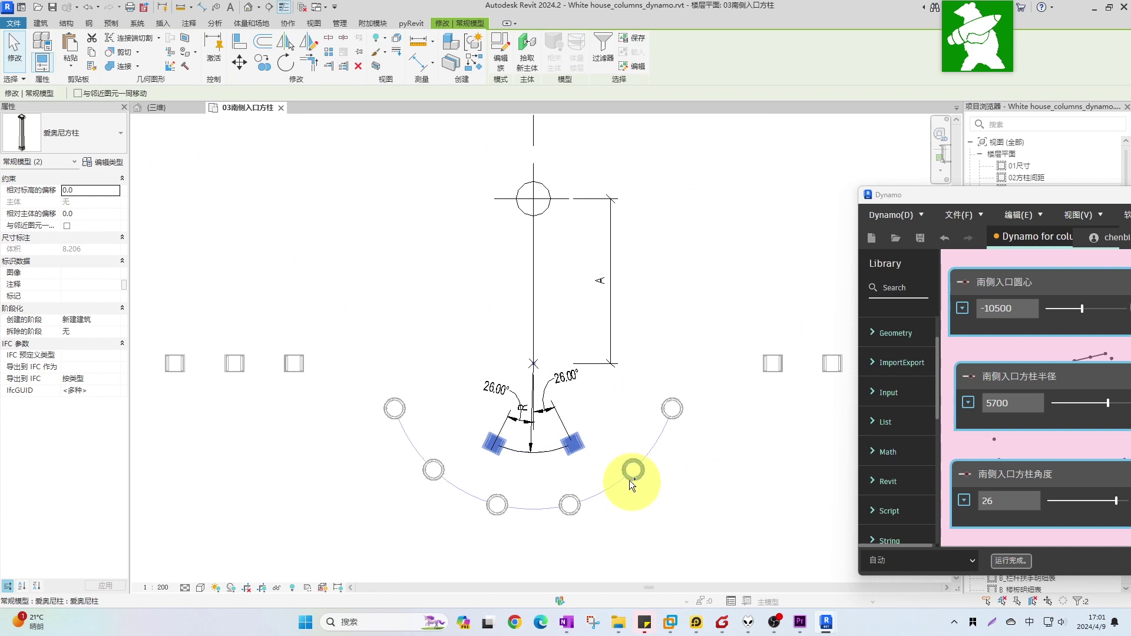
Step: Deselect the two square columns in the 03南侧入口方柱 plan and move the vertical dimension A farther from the centreline
{"action": "left_click", "coordinate": [630, 426]}
{"action": "left_click", "coordinate": [539, 451]}
{"action": "left_click", "coordinate": [636, 415]}
{"action": "middle_click_drag", "start_coordinate": [665, 394], "coordinate": [655, 410]}
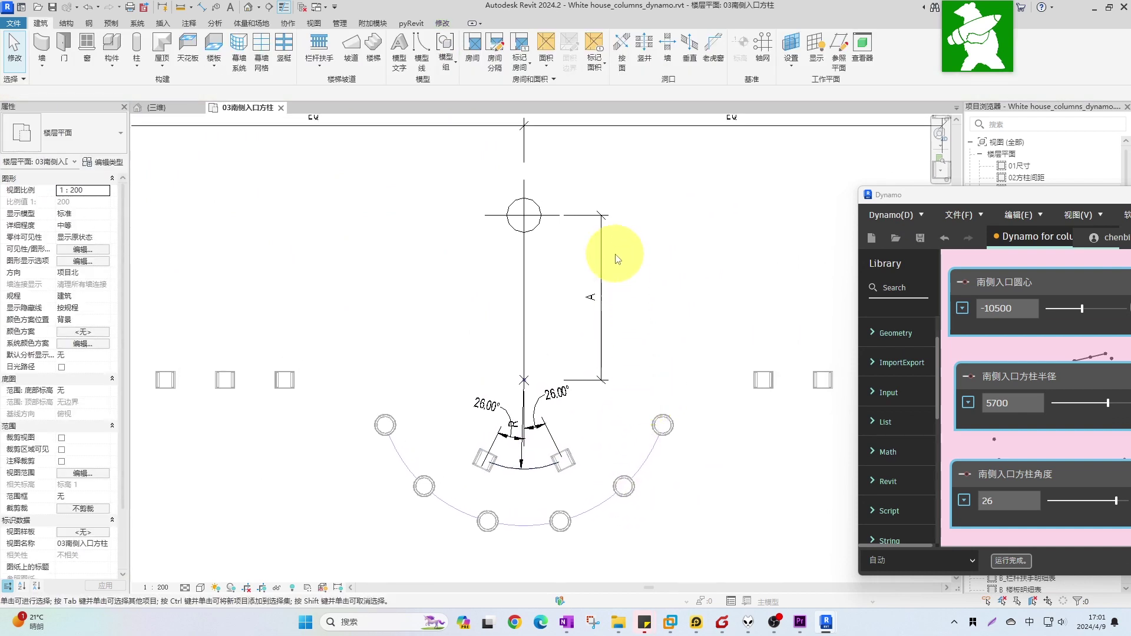
{"action": "left_click", "coordinate": [603, 263]}
{"action": "scroll", "coordinate": [614, 254], "scroll_direction": "down", "scroll_amount": 2}
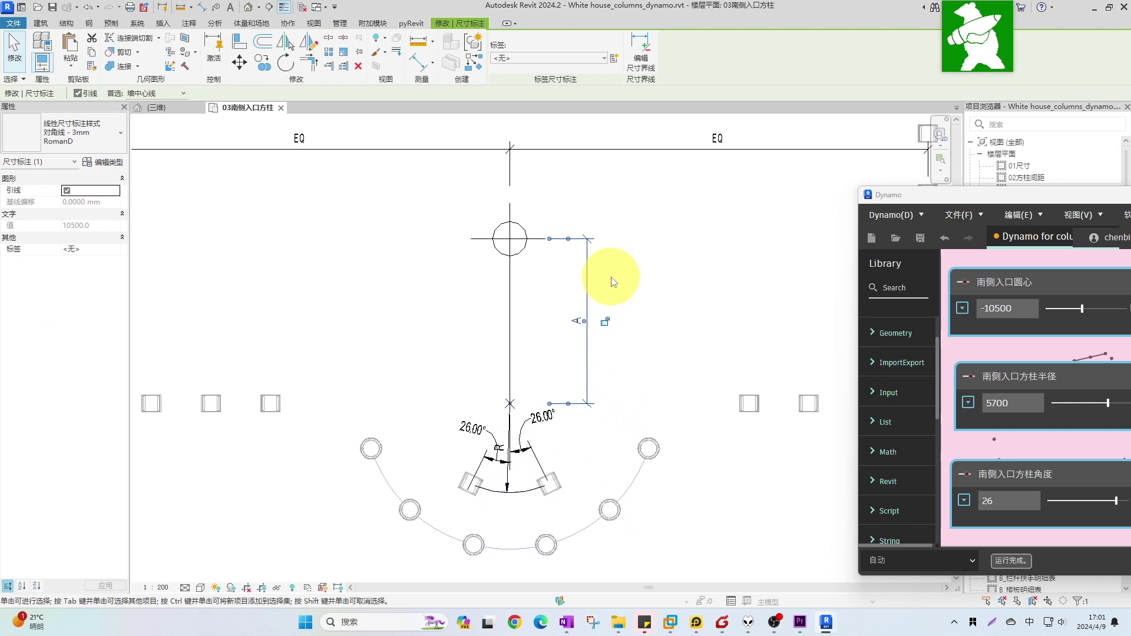
{"action": "left_click_drag", "start_coordinate": [590, 260], "coordinate": [620, 260]}
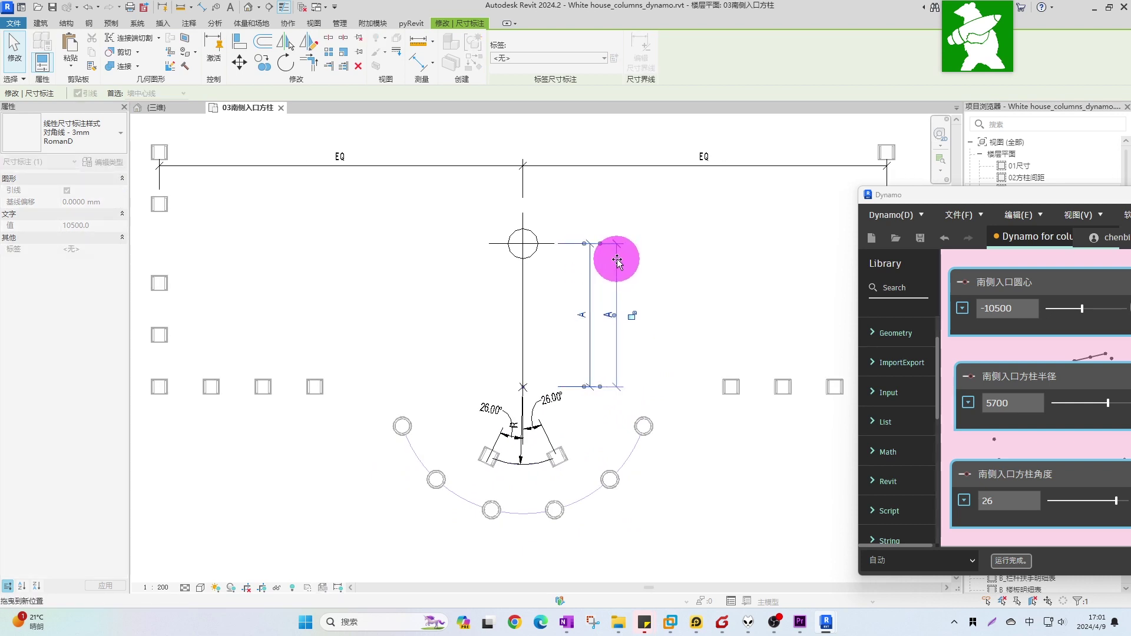
{"action": "left_click", "coordinate": [692, 267]}
Step: Swing the inner arc's radius dimension R off the centreline, then select the eastern angle dimension and deselect it
{"action": "scroll", "coordinate": [550, 442], "scroll_direction": "up", "scroll_amount": 3}
{"action": "left_click", "coordinate": [508, 476]}
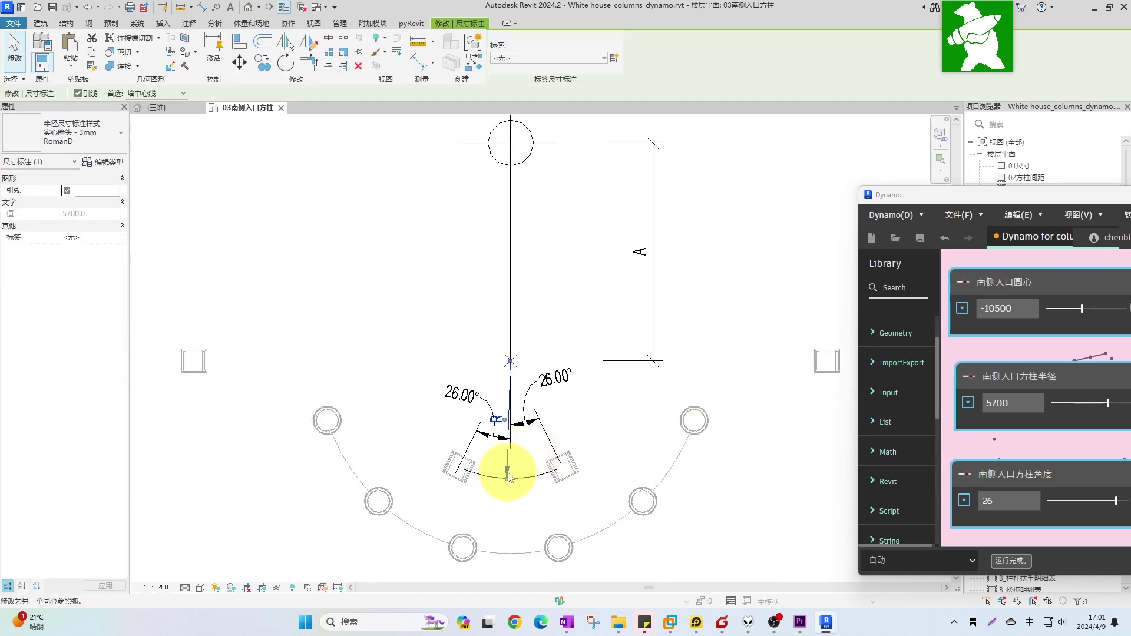
{"action": "left_click", "coordinate": [494, 484]}
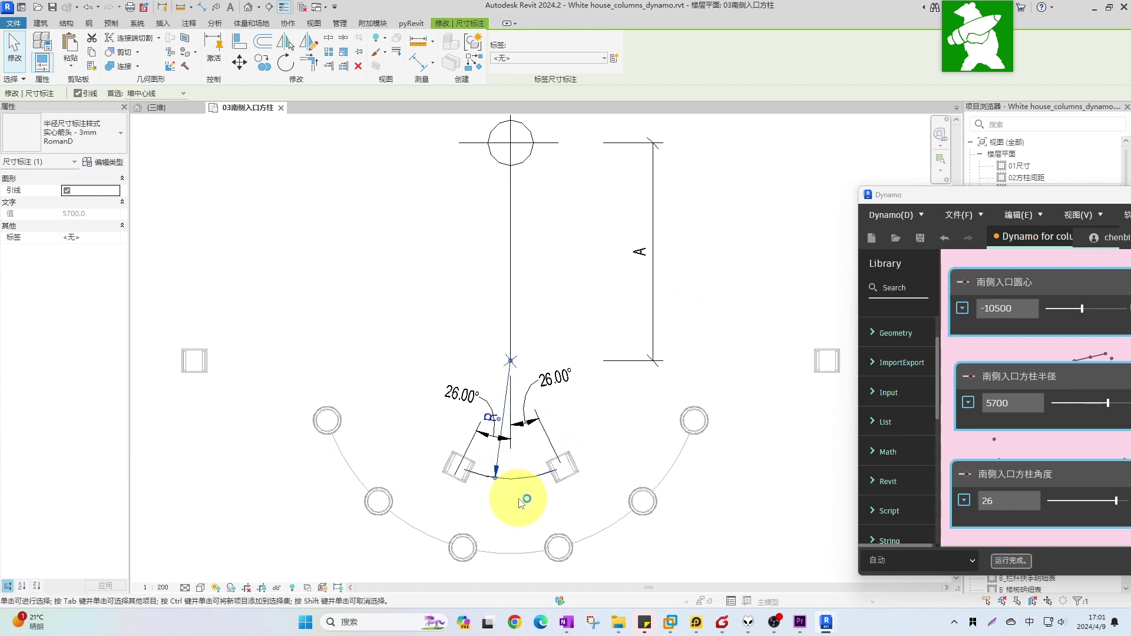
{"action": "left_click", "coordinate": [527, 433]}
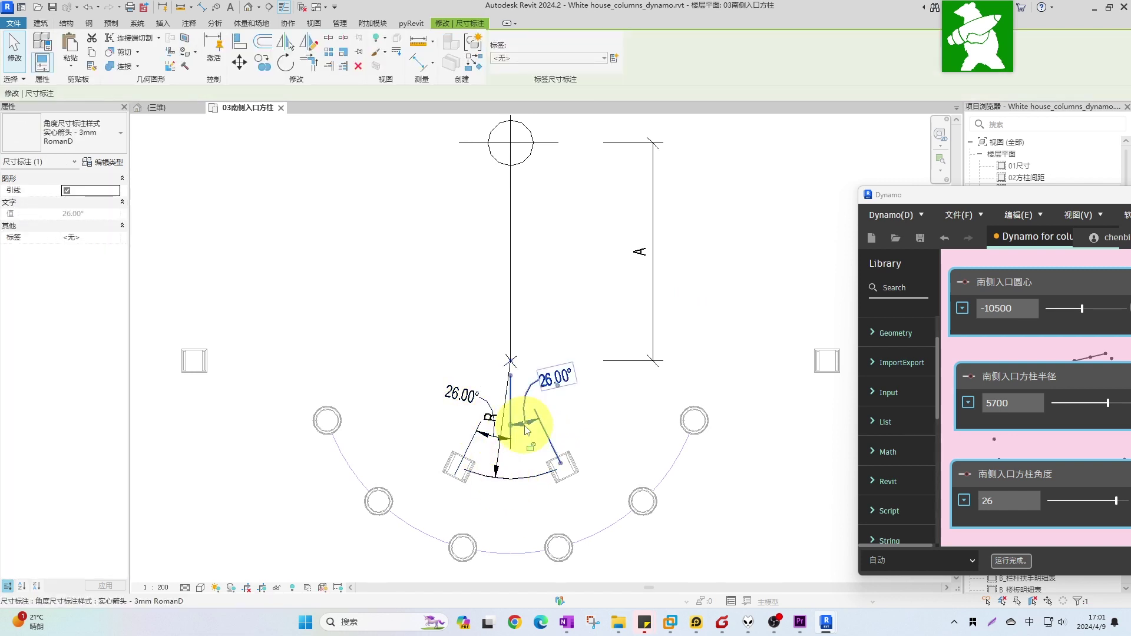
{"action": "left_click", "coordinate": [613, 420]}
Step: Set the Dynamo 南侧入口方柱角度 slider to 23 to move the two square columns along the inner arc
{"action": "scroll", "coordinate": [620, 427], "scroll_direction": "down", "scroll_amount": 1}
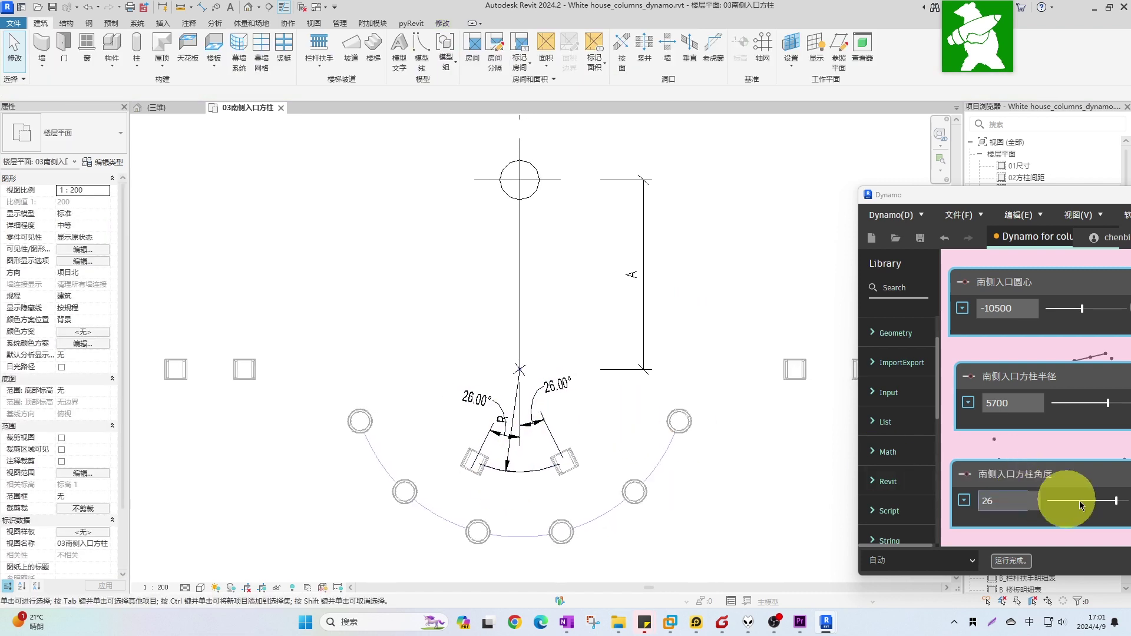
{"action": "left_click_drag", "start_coordinate": [1117, 501], "coordinate": [1110, 501]}
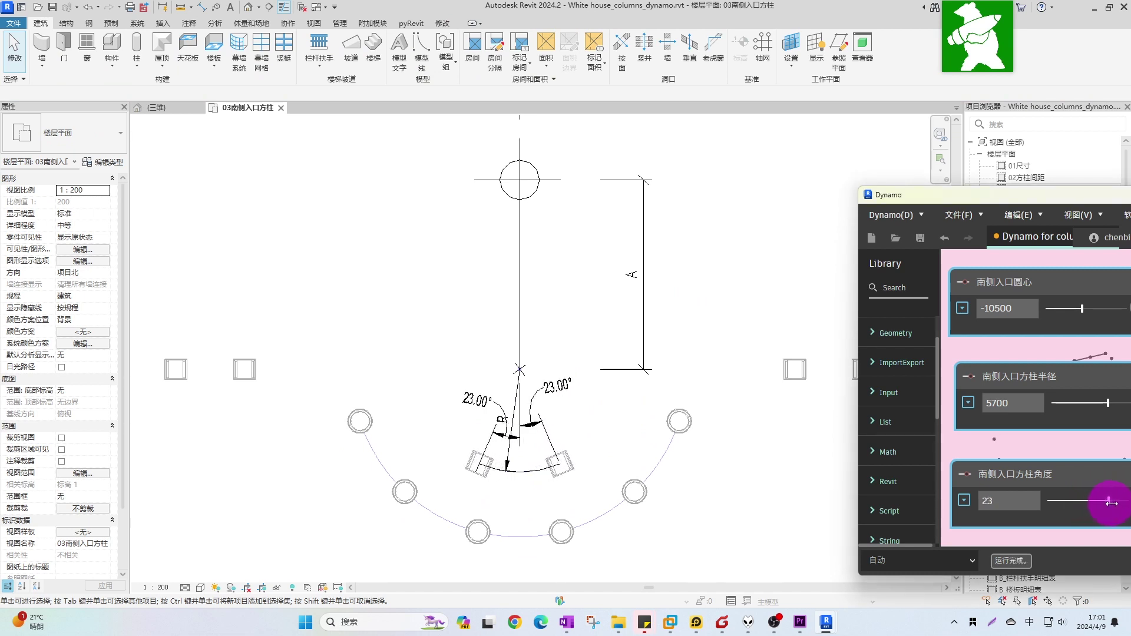
{"action": "left_click", "coordinate": [760, 512]}
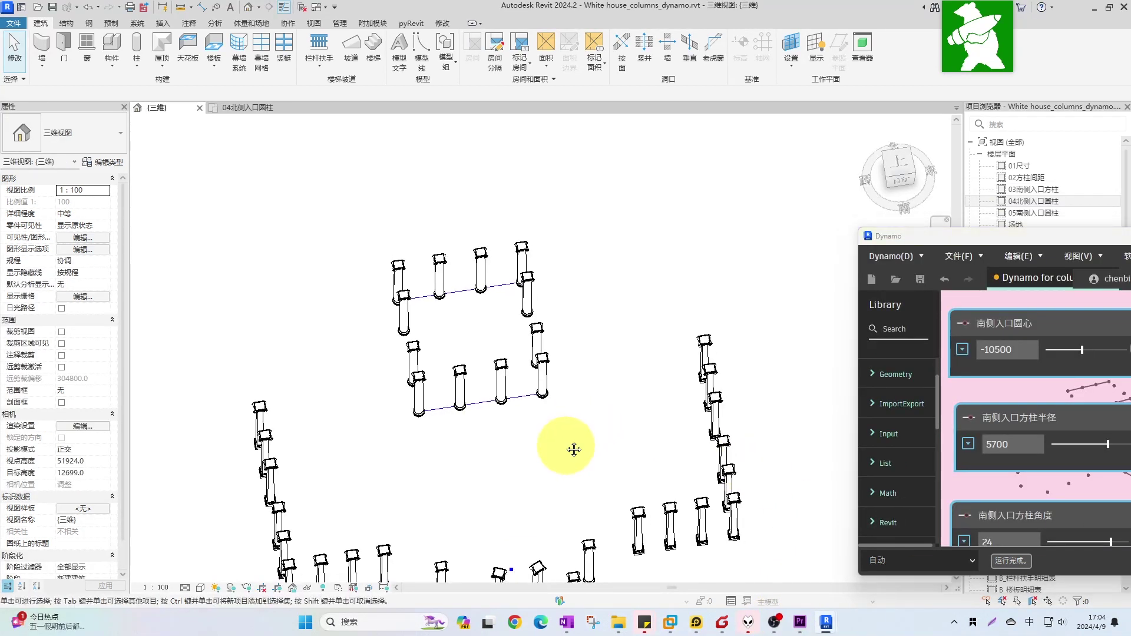
Step: Select all instances of the north entrance's round column type in the {三维} view, then clear the selection
{"action": "middle_click_drag", "start_coordinate": [553, 378], "coordinate": [519, 262]}
{"action": "left_click", "coordinate": [518, 259]}
{"action": "key", "text": "s"}
{"action": "key", "text": "a"}
{"action": "left_click", "coordinate": [551, 339]}
Step: Select the whole square group of round columns at the north entrance in the 3D view, then clear the selection
{"action": "middle_click_drag", "start_coordinate": [553, 368], "coordinate": [555, 436]}
{"action": "left_click_drag", "start_coordinate": [344, 165], "coordinate": [556, 405]}
{"action": "scroll", "coordinate": [437, 283], "scroll_direction": "up", "scroll_amount": 1}
{"action": "middle_click_drag", "start_coordinate": [437, 283], "coordinate": [445, 317], "text": "shift"}
{"action": "left_click", "coordinate": [440, 314]}
Step: Open the 04北侧入口圆柱 plan, select its north and south rows of four round columns, then clear the selection
{"action": "left_click", "coordinate": [271, 109]}
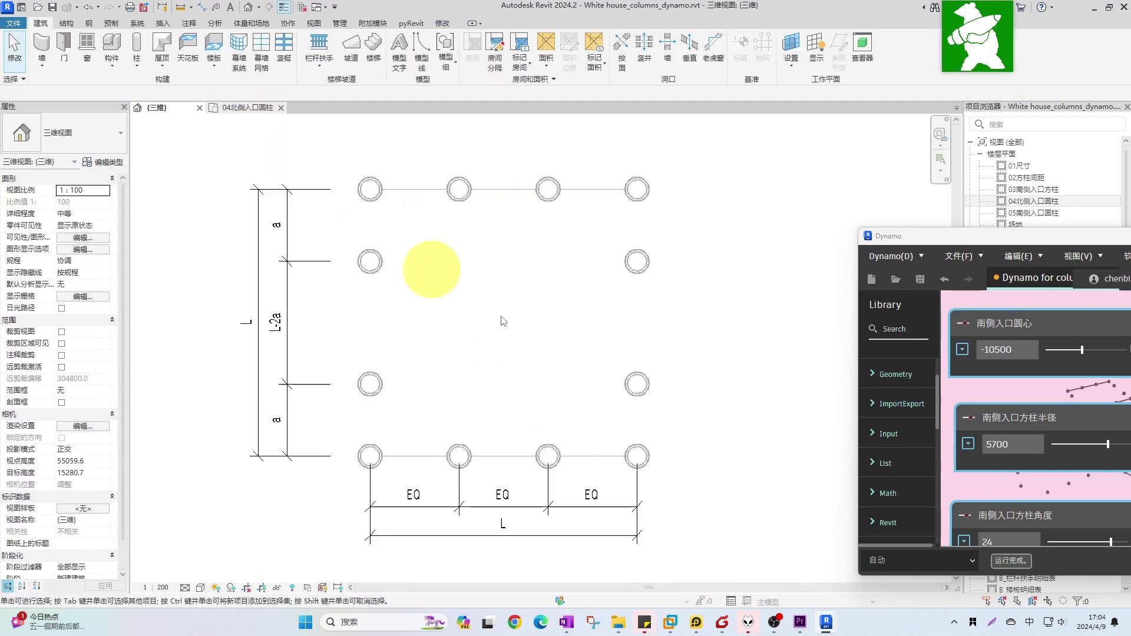
{"action": "middle_click_drag", "start_coordinate": [536, 331], "coordinate": [527, 359]}
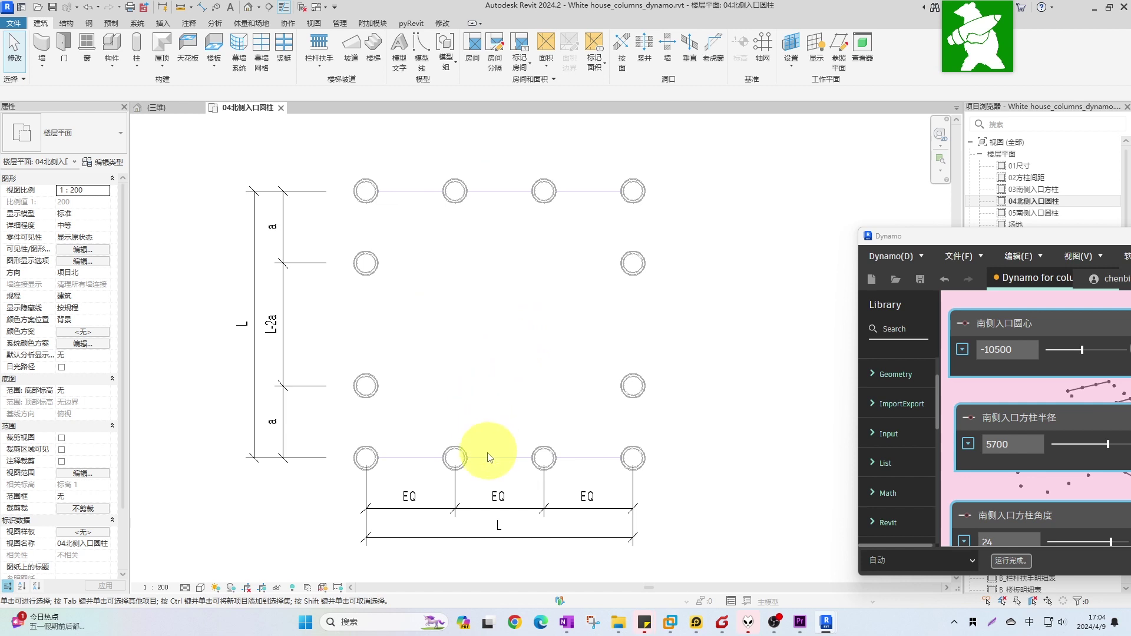
{"action": "middle_click_drag", "start_coordinate": [491, 455], "coordinate": [503, 445]}
{"action": "left_click_drag", "start_coordinate": [348, 144], "coordinate": [654, 213]}
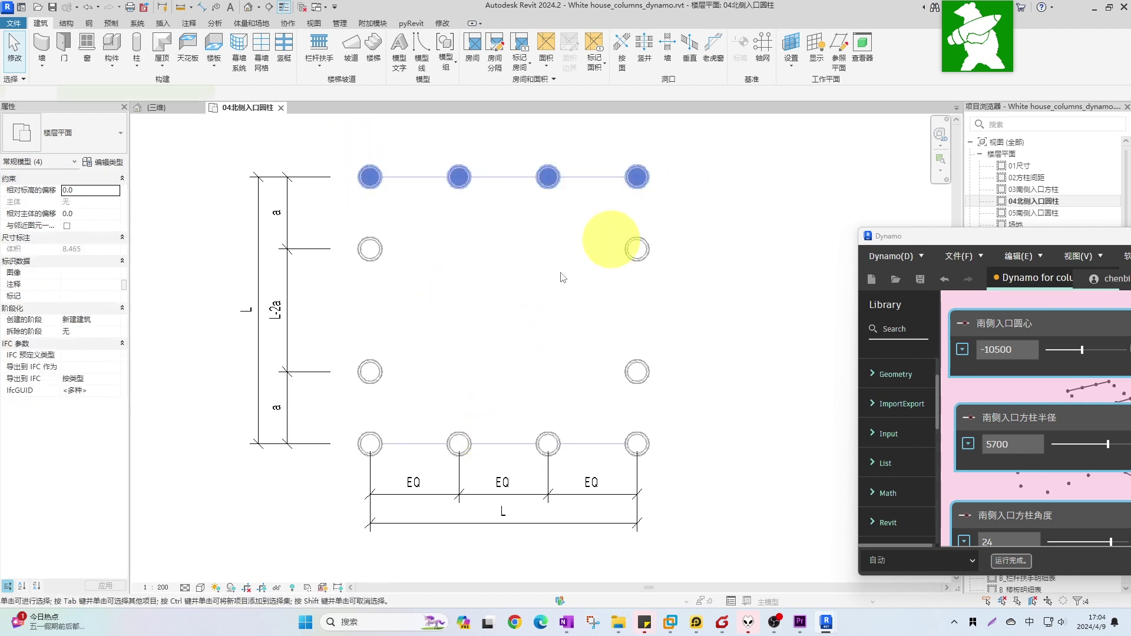
{"action": "left_click_drag", "start_coordinate": [347, 419], "coordinate": [721, 480], "text": "ctrl"}
{"action": "left_click", "coordinate": [445, 301]}
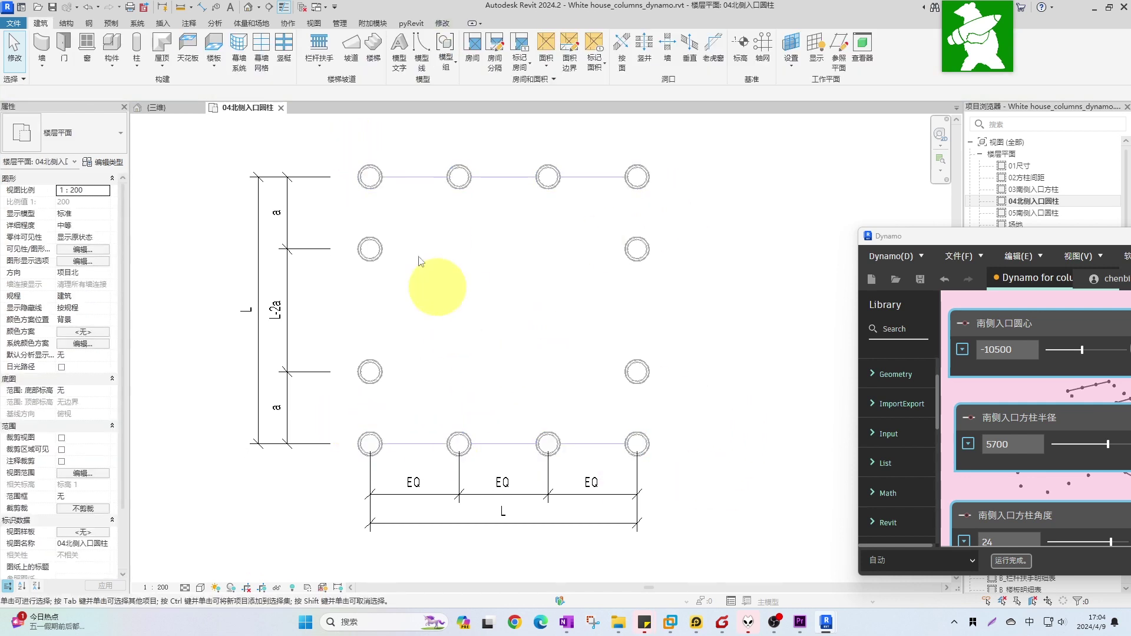
Step: Select the west and east lines of four round columns in the north entrance plan, then clear the selection
{"action": "left_click_drag", "start_coordinate": [328, 139], "coordinate": [407, 470]}
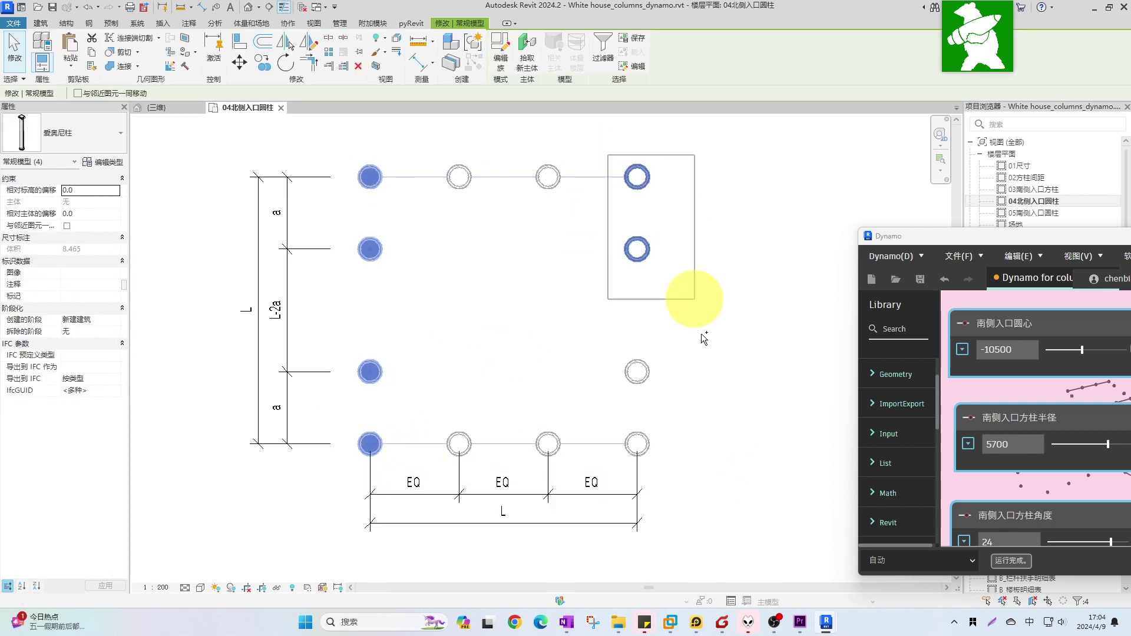
{"action": "left_click_drag", "start_coordinate": [684, 475], "coordinate": [683, 475], "text": "ctrl"}
{"action": "scroll", "coordinate": [287, 311], "scroll_direction": "up", "scroll_amount": 4}
{"action": "middle_click_drag", "start_coordinate": [303, 288], "coordinate": [306, 328]}
{"action": "scroll", "coordinate": [306, 327], "scroll_direction": "down", "scroll_amount": 3}
{"action": "scroll", "coordinate": [383, 353], "scroll_direction": "down", "scroll_amount": 1}
{"action": "middle_click_drag", "start_coordinate": [423, 369], "coordinate": [366, 333]}
{"action": "key", "text": "Escape"}
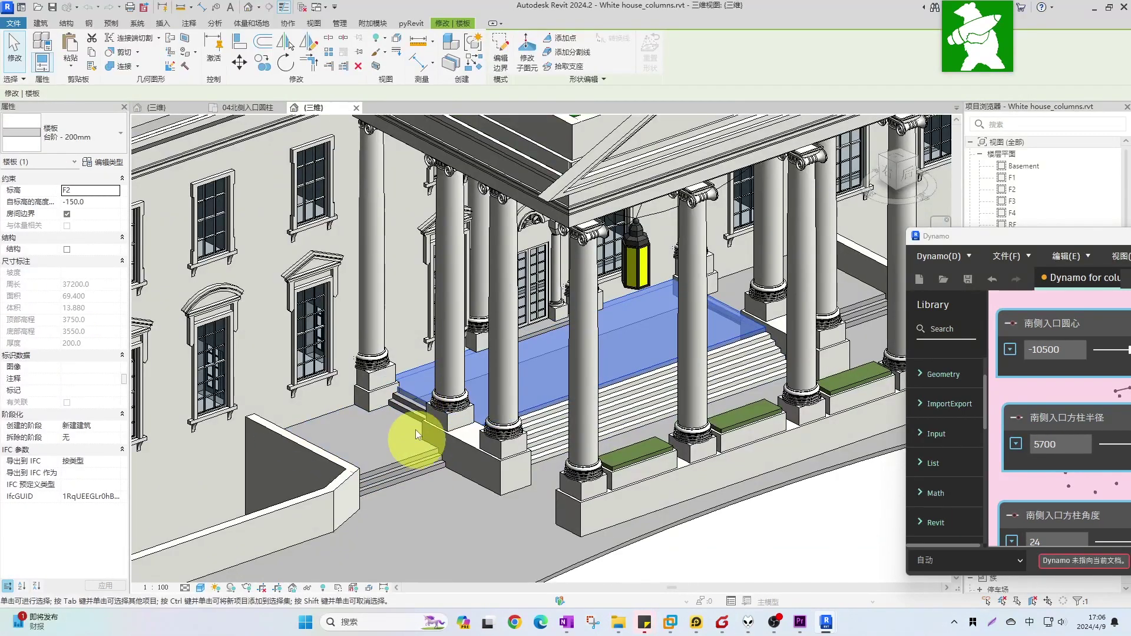
Step: Deselect the entrance floor slab in White house_columns.rvt and view the north portico columns from another angle
{"action": "key", "text": "Escape"}
{"action": "left_click", "coordinate": [415, 408]}
{"action": "middle_click_drag", "start_coordinate": [415, 408], "coordinate": [651, 467], "text": "shift"}
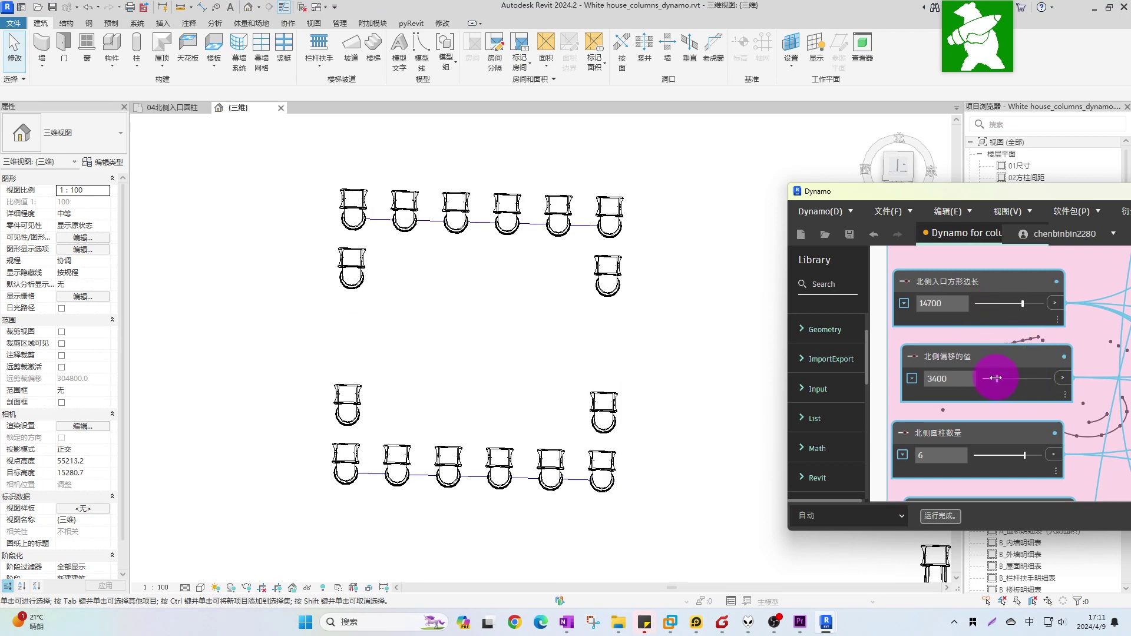
Step: Set the Dynamo 北侧偏移的值 slider to 4200 and the 北侧圆柱数量 slider to 5
{"action": "left_click_drag", "start_coordinate": [1027, 382], "coordinate": [1024, 382]}
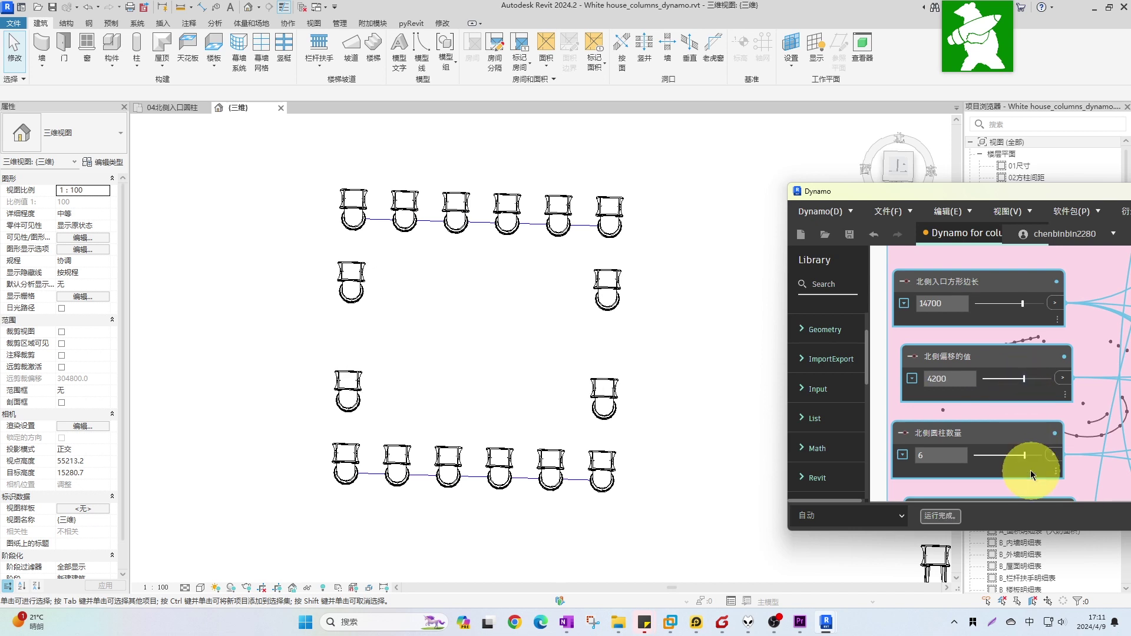
{"action": "mouse_move", "coordinate": [1025, 458]}
{"action": "left_mouse_down"}
{"action": "mouse_move", "coordinate": [980, 455]}
{"action": "mouse_move", "coordinate": [1003, 459]}
{"action": "left_mouse_up"}
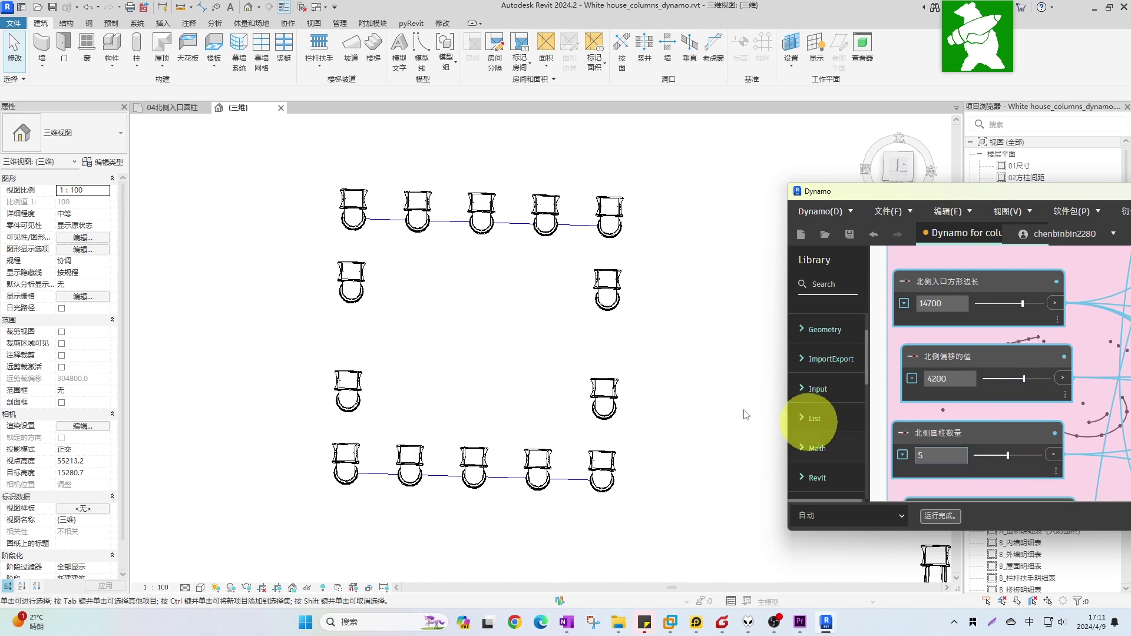
{"action": "left_click", "coordinate": [720, 404]}
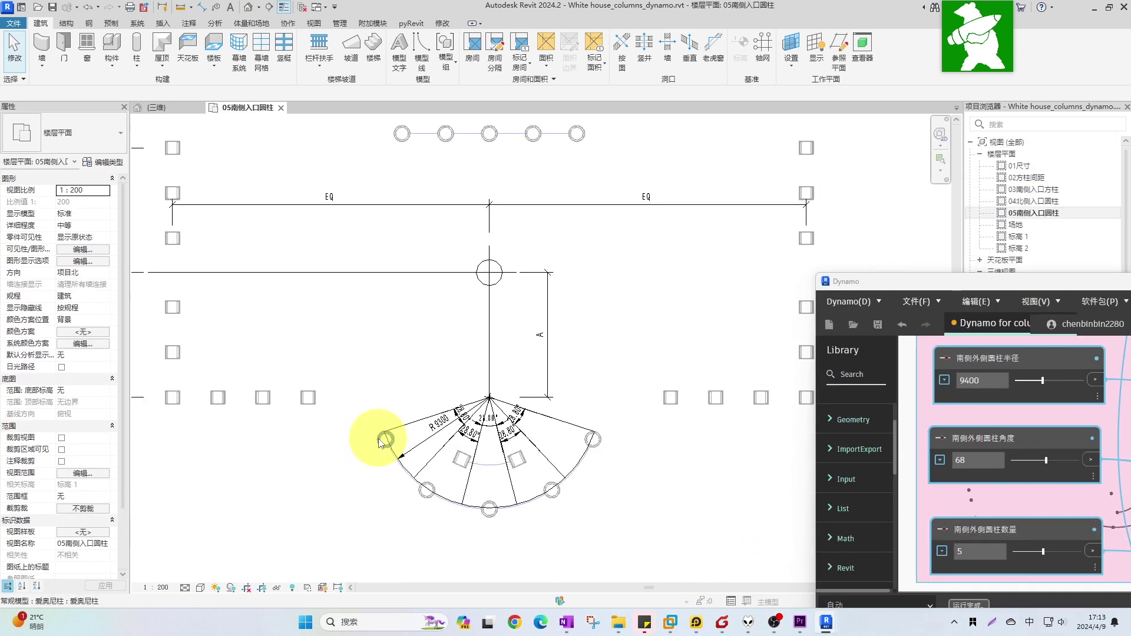
Step: Select all round 爱奥尼柱 columns in the 05南侧入口圆柱 plan, then clear the selection
{"action": "left_click", "coordinate": [380, 441]}
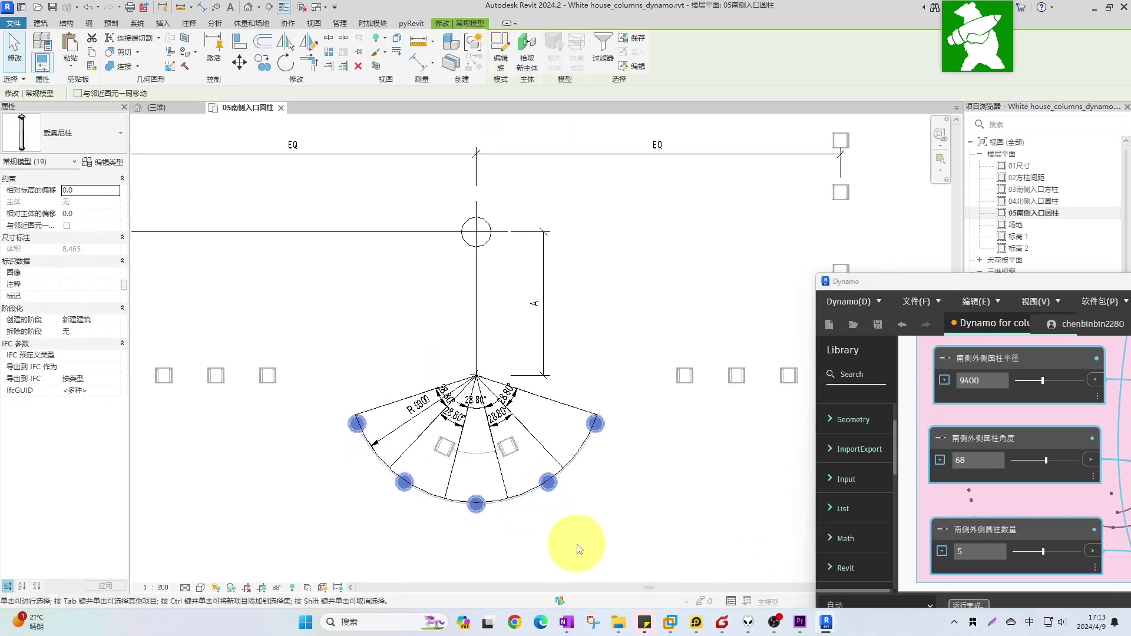
{"action": "scroll", "coordinate": [584, 525], "scroll_direction": "up", "scroll_amount": 1}
{"action": "key", "text": "Escape"}
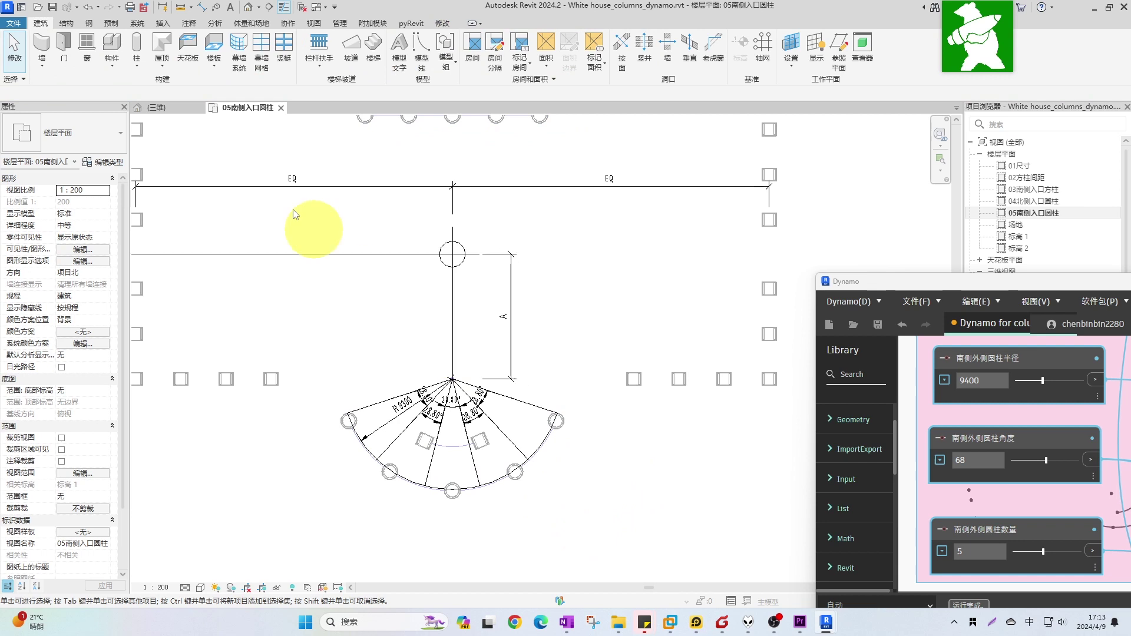
Step: In the {三维} view, set 南侧外侧圆柱半径 to 9600 and 南侧外侧圆柱角度 to 54, and adjust the 南侧外侧圆柱数量 slider
{"action": "left_click", "coordinate": [177, 108]}
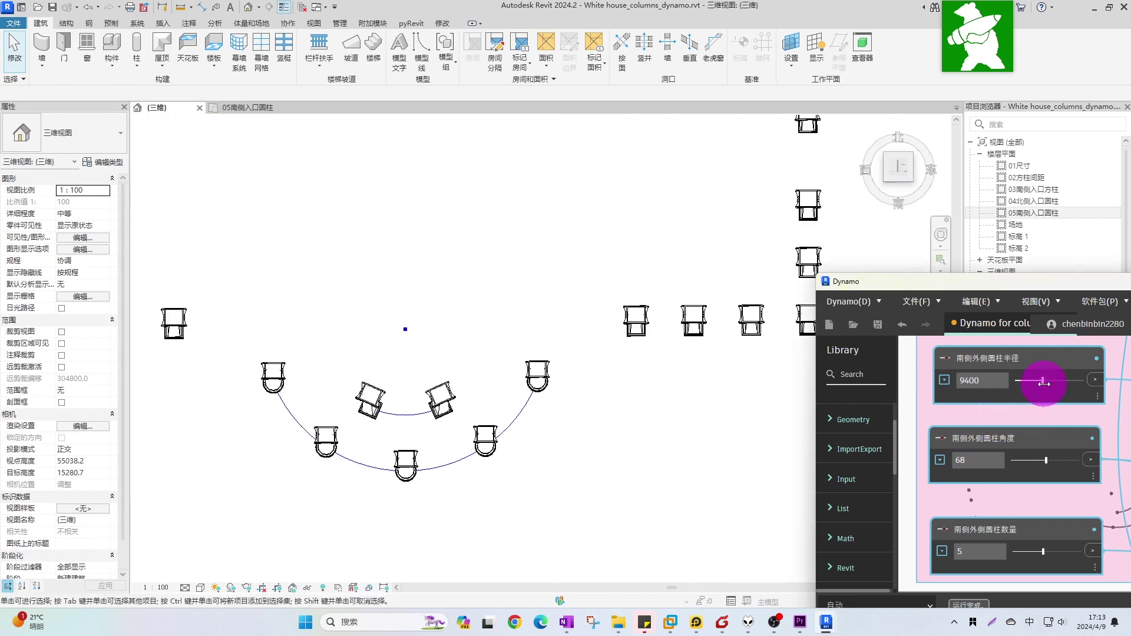
{"action": "left_click_drag", "start_coordinate": [1033, 384], "coordinate": [1055, 385]}
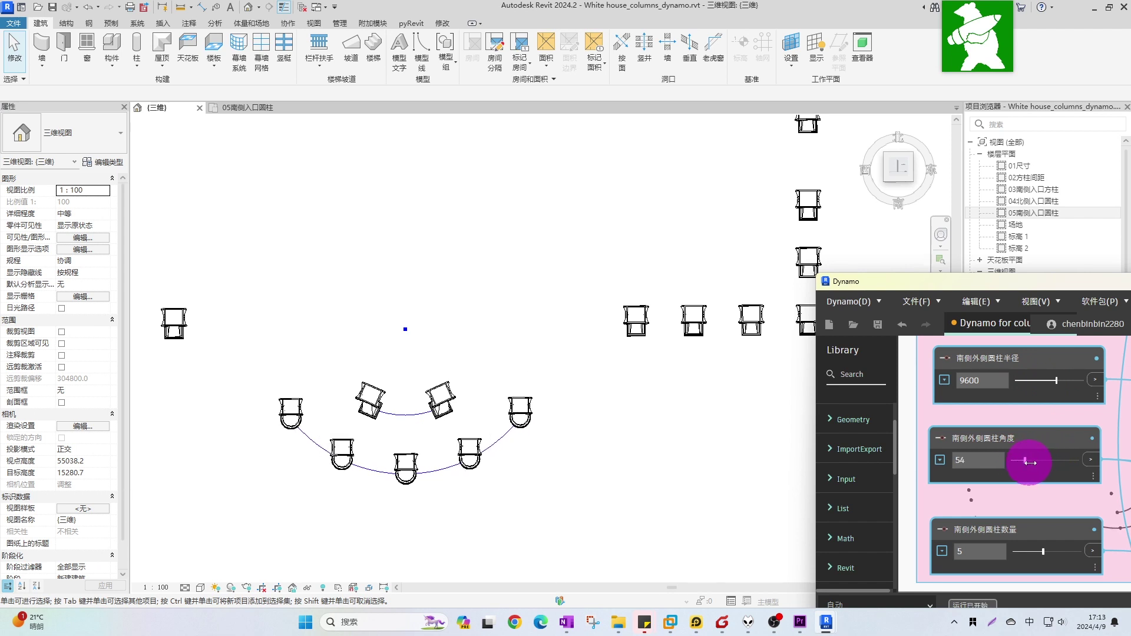
{"action": "mouse_move", "coordinate": [1054, 553]}
{"action": "left_mouse_down"}
{"action": "mouse_move", "coordinate": [1064, 554]}
{"action": "mouse_move", "coordinate": [1047, 555]}
{"action": "left_mouse_up"}
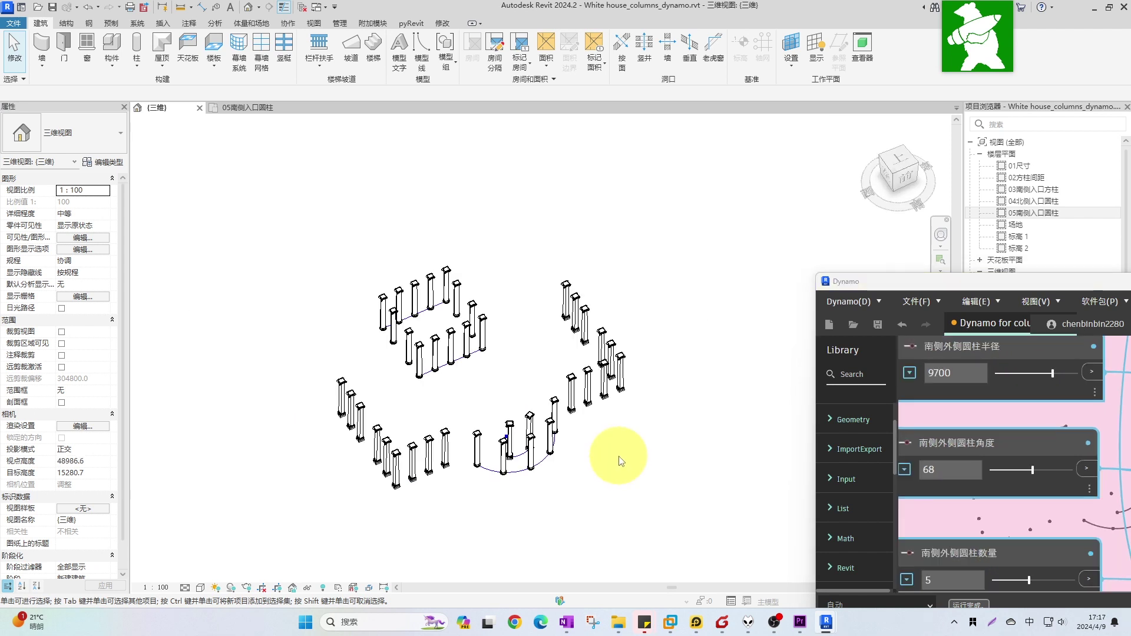
Step: Vary the 南侧外侧圆柱半径 slider to 9400 and back to 9700, and set 北侧入口方形边长 to 14400
{"action": "middle_click_drag", "start_coordinate": [1023, 462], "coordinate": [1026, 506]}
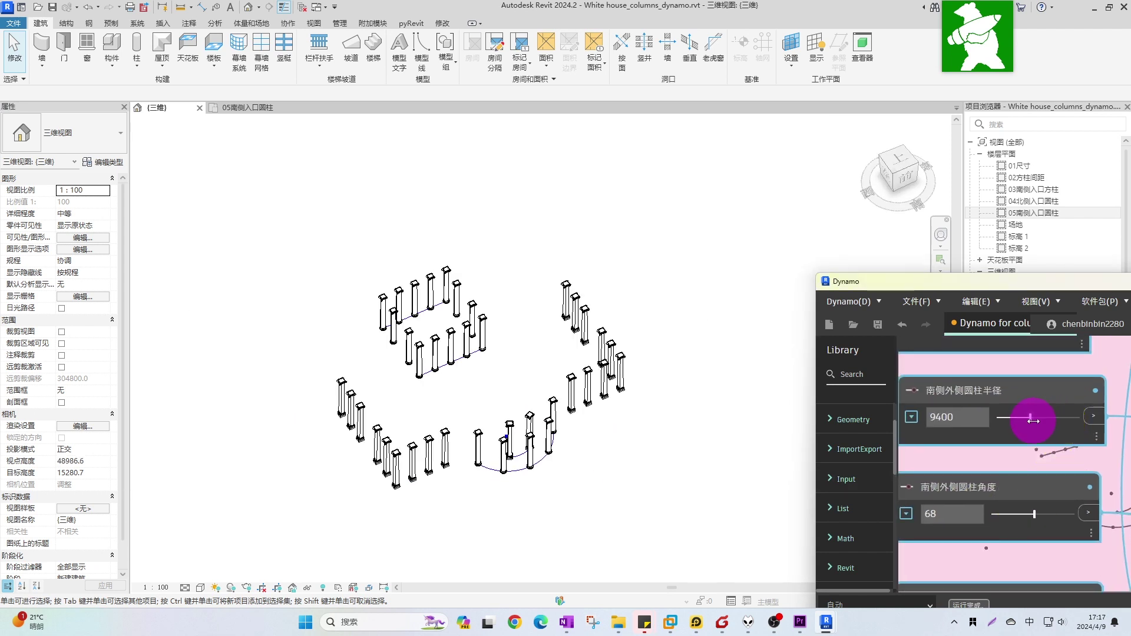
{"action": "middle_click_drag", "start_coordinate": [1028, 564], "coordinate": [1041, 494]}
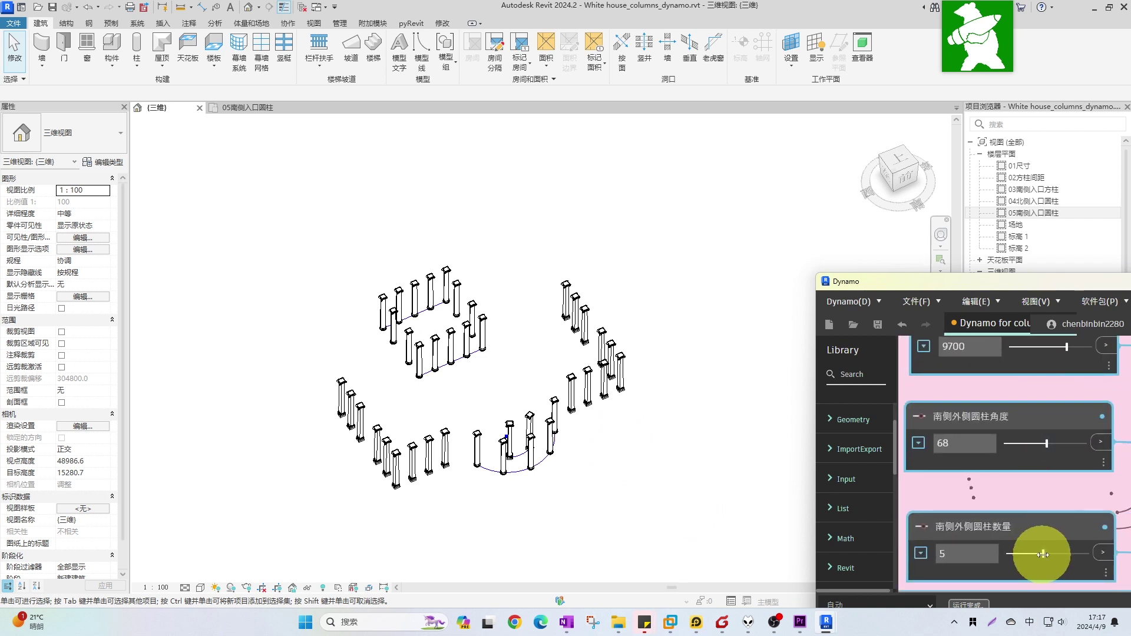
{"action": "scroll", "coordinate": [1041, 489], "scroll_direction": "down", "scroll_amount": 4}
{"action": "middle_click_drag", "start_coordinate": [1030, 489], "coordinate": [1007, 606]}
{"action": "middle_click_drag", "start_coordinate": [1026, 468], "coordinate": [1014, 548]}
{"action": "scroll", "coordinate": [1016, 466], "scroll_direction": "up", "scroll_amount": 1}
{"action": "scroll", "coordinate": [1016, 466], "scroll_direction": "up", "scroll_amount": 1}
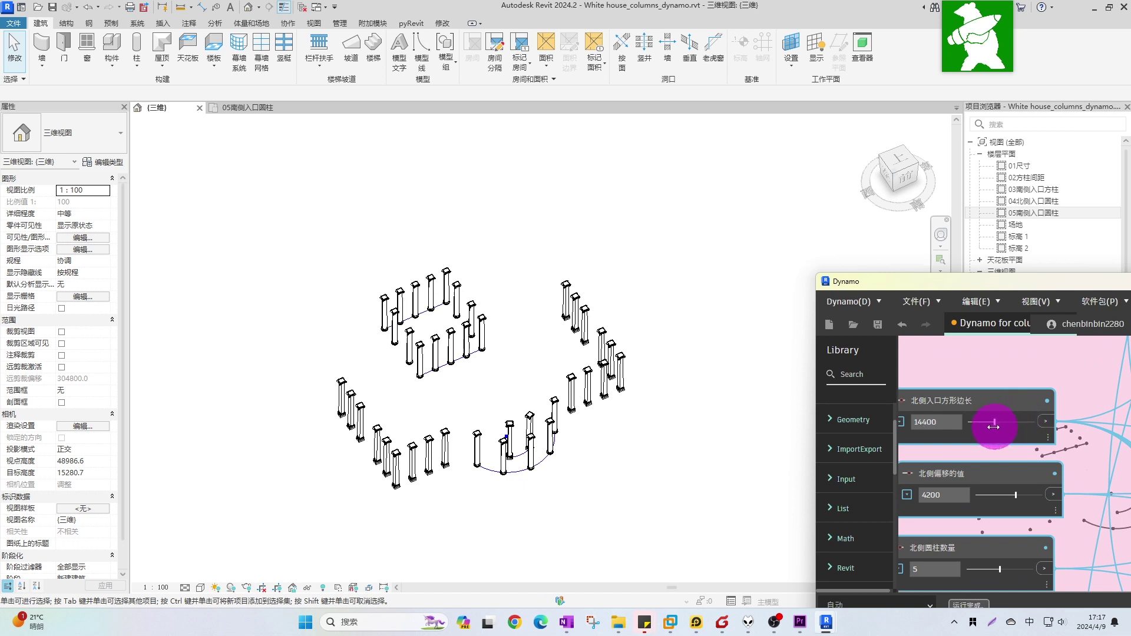
{"action": "left_click_drag", "start_coordinate": [997, 429], "coordinate": [1001, 425]}
Step: Try the X方向的柱子数量 slider at 5 and return it to 4
{"action": "scroll", "coordinate": [999, 429], "scroll_direction": "down", "scroll_amount": 5}
{"action": "middle_click_drag", "start_coordinate": [999, 466], "coordinate": [1006, 371]}
{"action": "scroll", "coordinate": [971, 364], "scroll_direction": "up", "scroll_amount": 3}
{"action": "scroll", "coordinate": [976, 427], "scroll_direction": "up", "scroll_amount": 2}
{"action": "scroll", "coordinate": [997, 518], "scroll_direction": "up", "scroll_amount": 1}
{"action": "scroll", "coordinate": [1005, 509], "scroll_direction": "up", "scroll_amount": 2}
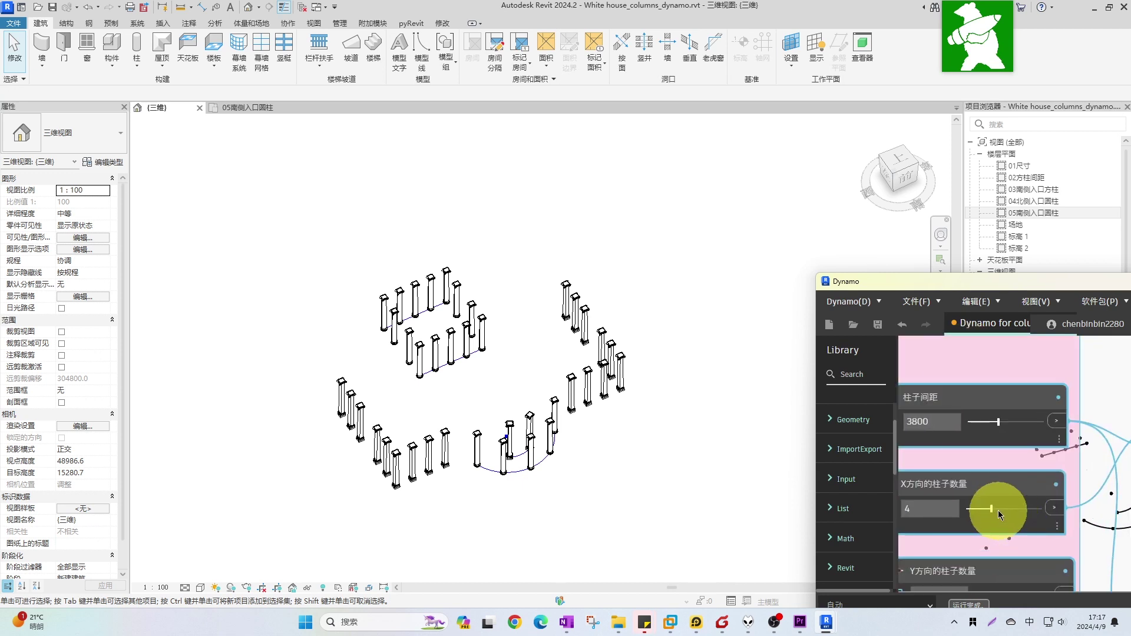
{"action": "left_click_drag", "start_coordinate": [995, 511], "coordinate": [1007, 510]}
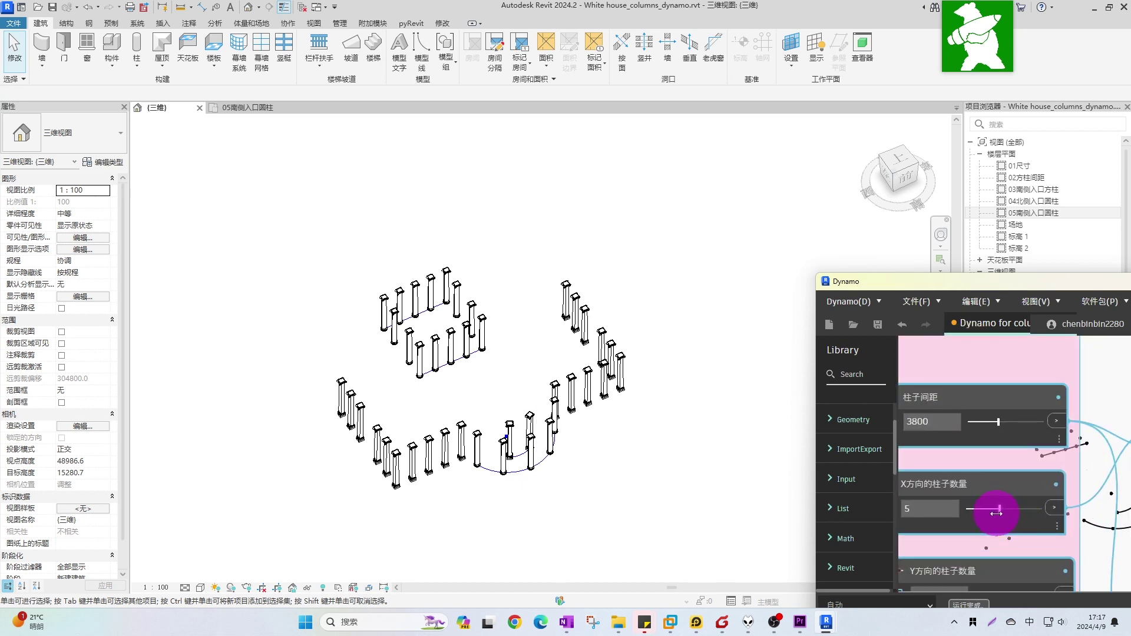
Step: Increase the Dynamo 长度 slider to lengthen the overall column layout
{"action": "scroll", "coordinate": [994, 515], "scroll_direction": "down", "scroll_amount": 2}
{"action": "middle_click_drag", "start_coordinate": [1000, 468], "coordinate": [997, 581]}
{"action": "middle_click_drag", "start_coordinate": [997, 494], "coordinate": [995, 605]}
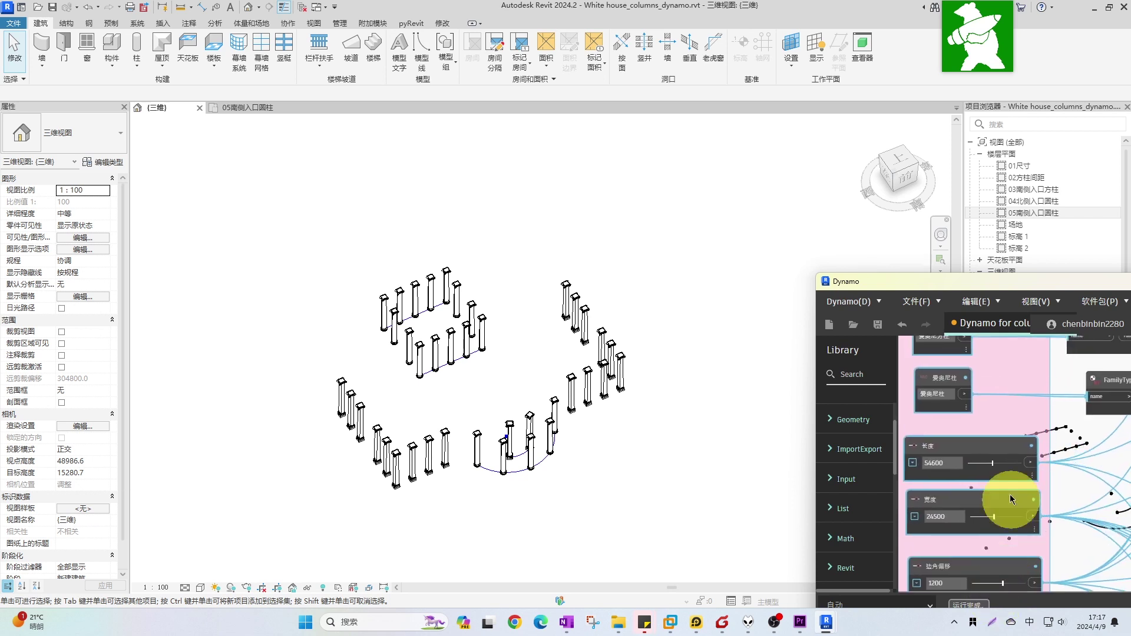
{"action": "scroll", "coordinate": [997, 470], "scroll_direction": "up", "scroll_amount": 1}
{"action": "mouse_move", "coordinate": [990, 462]}
{"action": "left_mouse_down"}
{"action": "mouse_move", "coordinate": [1020, 463]}
{"action": "mouse_move", "coordinate": [997, 464]}
{"action": "left_mouse_up"}
Step: Set the Dynamo 柱子间距 slider to 3400 and view the column layout from another angle
{"action": "middle_click_drag", "start_coordinate": [997, 464], "coordinate": [1022, 340]}
{"action": "scroll", "coordinate": [1021, 340], "scroll_direction": "down", "scroll_amount": 1}
{"action": "middle_click_drag", "start_coordinate": [1020, 498], "coordinate": [1009, 407]}
{"action": "scroll", "coordinate": [1009, 444], "scroll_direction": "up", "scroll_amount": 3}
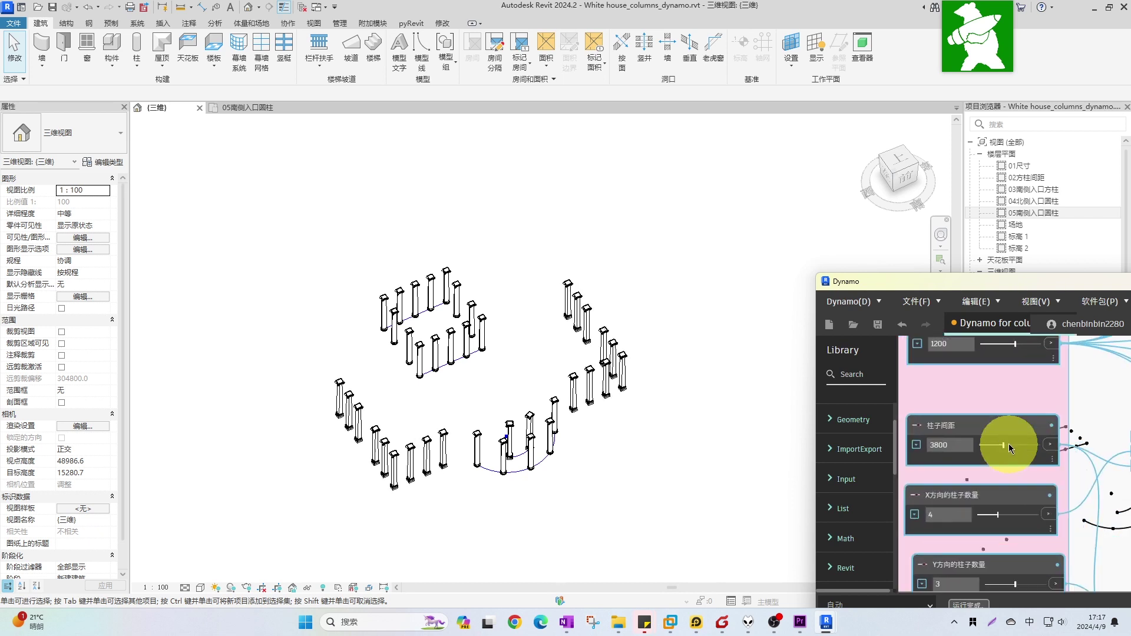
{"action": "left_click_drag", "start_coordinate": [1005, 449], "coordinate": [992, 455]}
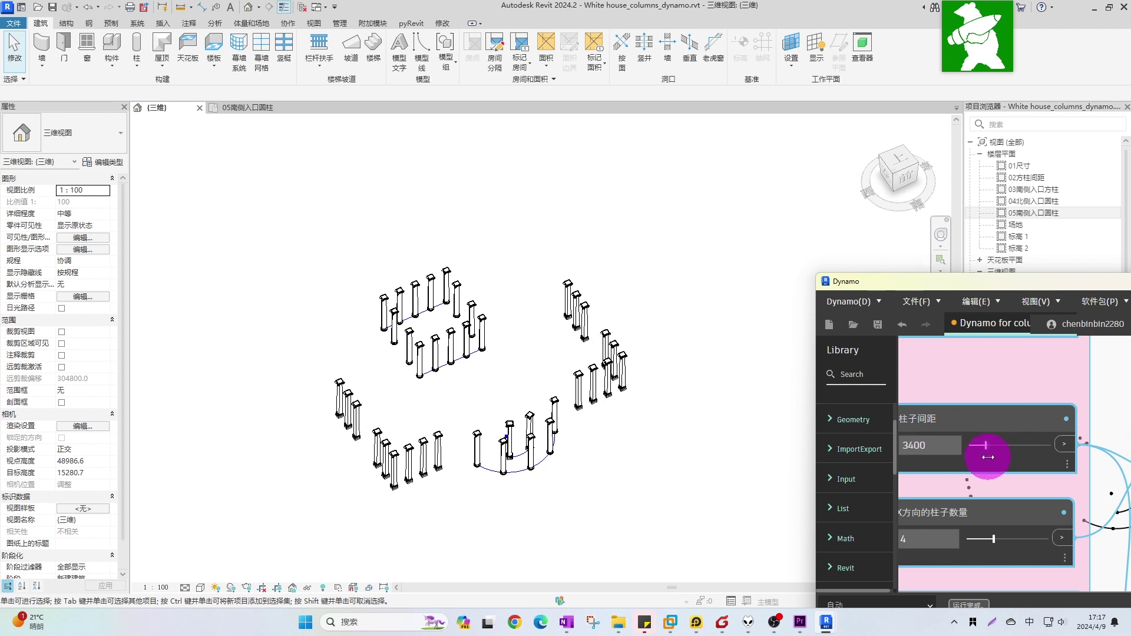
{"action": "middle_click_drag", "start_coordinate": [677, 480], "coordinate": [515, 421], "text": "shift"}
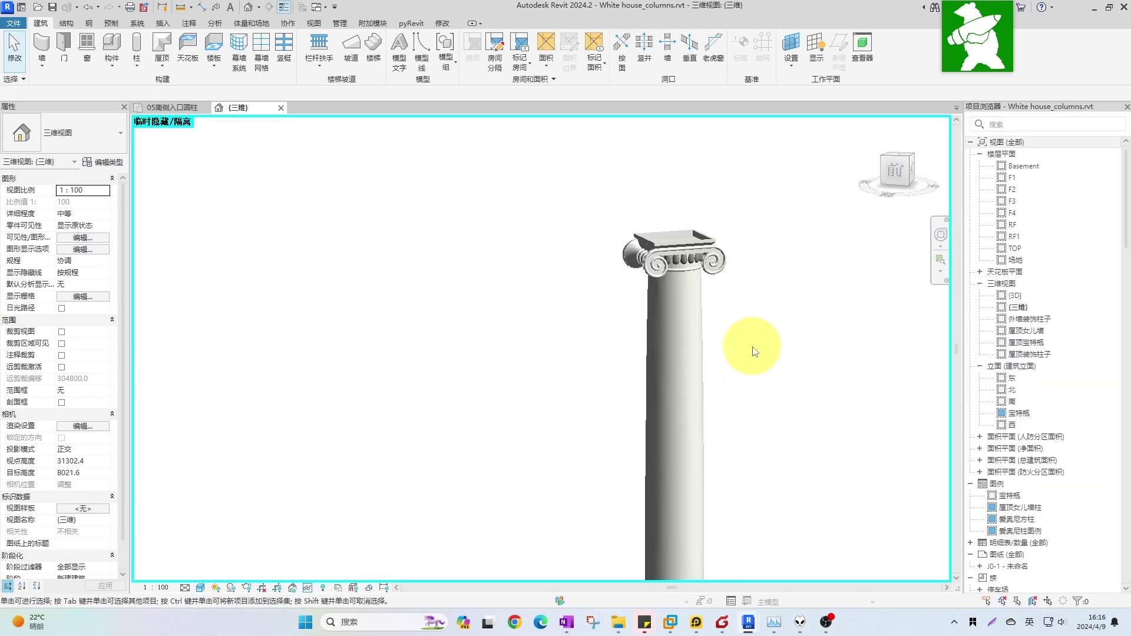
Step: Reset the temporary hide/isolate in the White house_columns.rvt {三维} view and bring the whole building into view
{"action": "scroll", "coordinate": [752, 348], "scroll_direction": "down", "scroll_amount": 1}
{"action": "key", "text": "h"}
{"action": "key", "text": "r"}
{"action": "scroll", "coordinate": [739, 333], "scroll_direction": "down", "scroll_amount": 7}
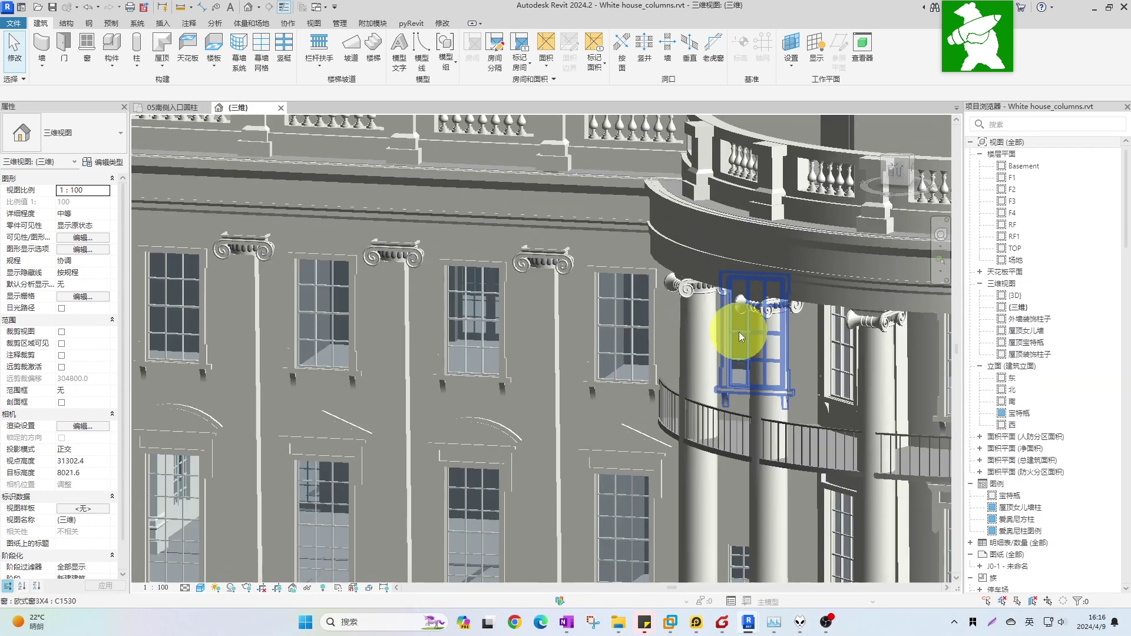
{"action": "middle_click_drag", "start_coordinate": [830, 443], "coordinate": [716, 404], "text": "shift"}
{"action": "scroll", "coordinate": [716, 403], "scroll_direction": "down", "scroll_amount": 5}
{"action": "middle_click_drag", "start_coordinate": [804, 454], "coordinate": [737, 505], "text": "shift"}
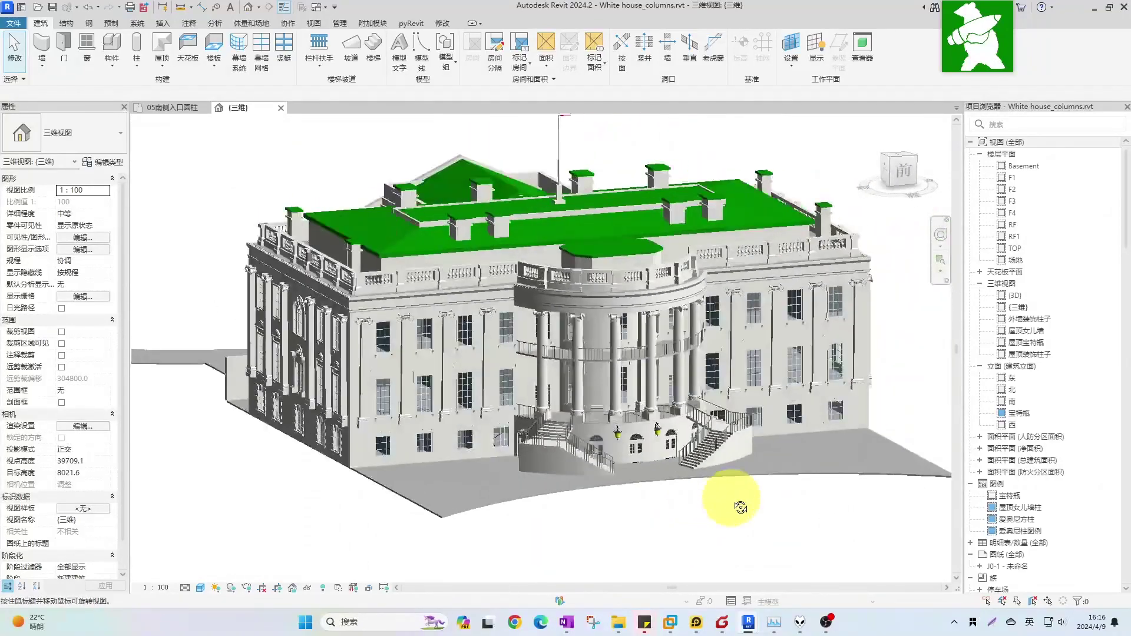
Step: Inspect the curved south entrance up close, select the 阵列组 1 model group there, then clear the selection
{"action": "scroll", "coordinate": [652, 417], "scroll_direction": "up", "scroll_amount": 4}
{"action": "left_click", "coordinate": [652, 403]}
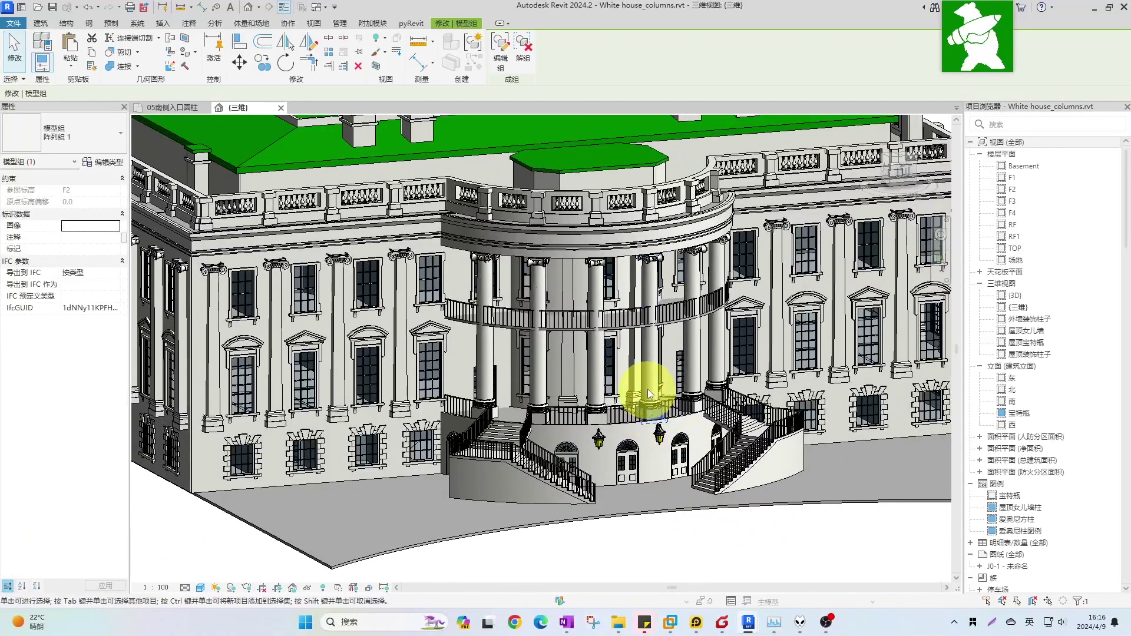
{"action": "key", "text": "Escape"}
{"action": "scroll", "coordinate": [652, 387], "scroll_direction": "down", "scroll_amount": 5}
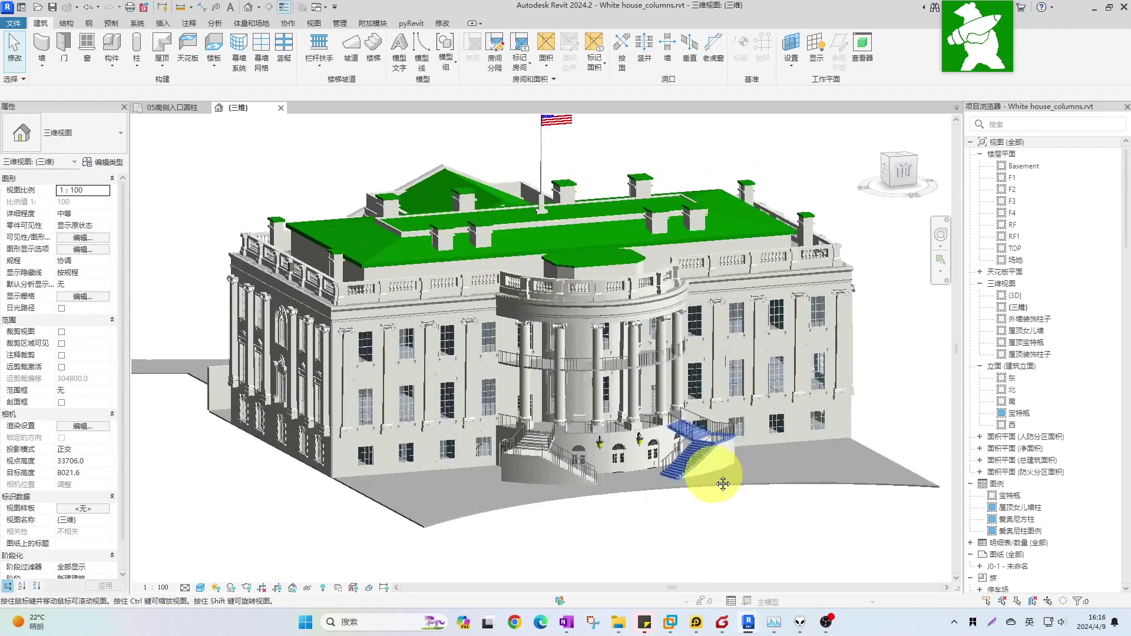